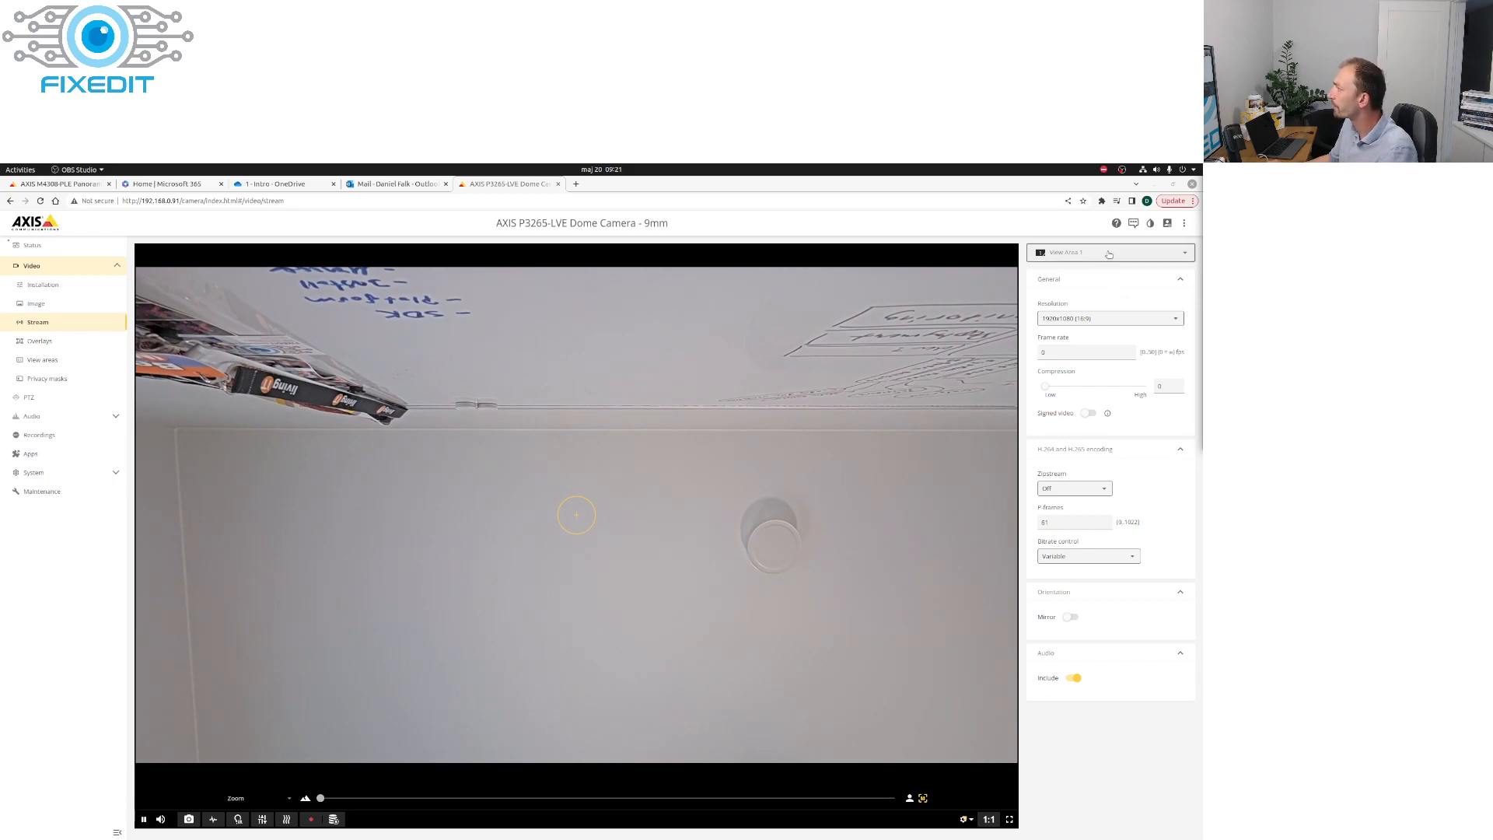
Step: Review the view areas offered for the stream and those on the view areas page, and return to the stream settings
{"action": "left_click", "coordinate": [1111, 255]}
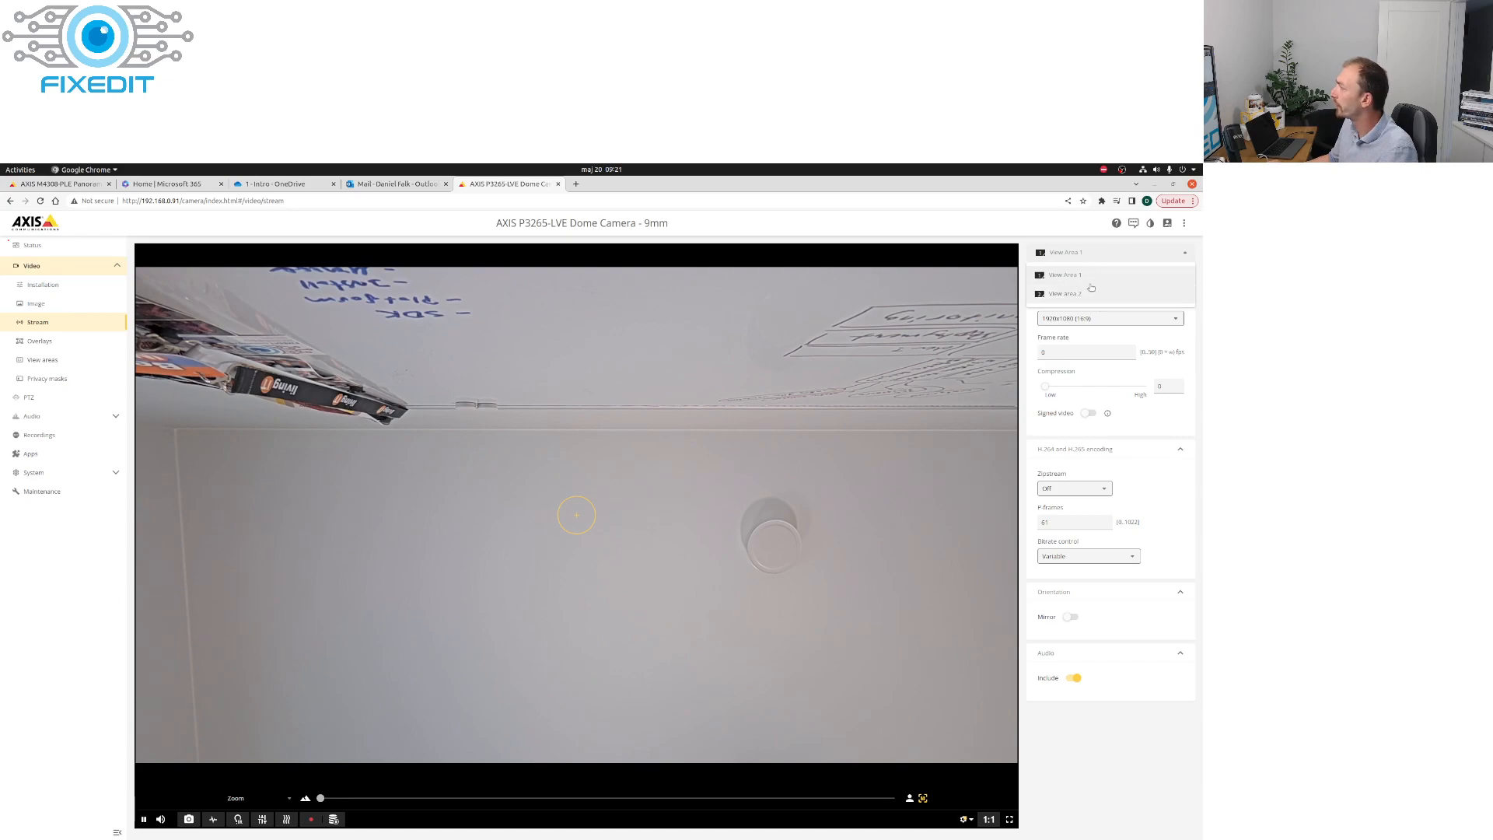
{"action": "left_click", "coordinate": [1092, 275]}
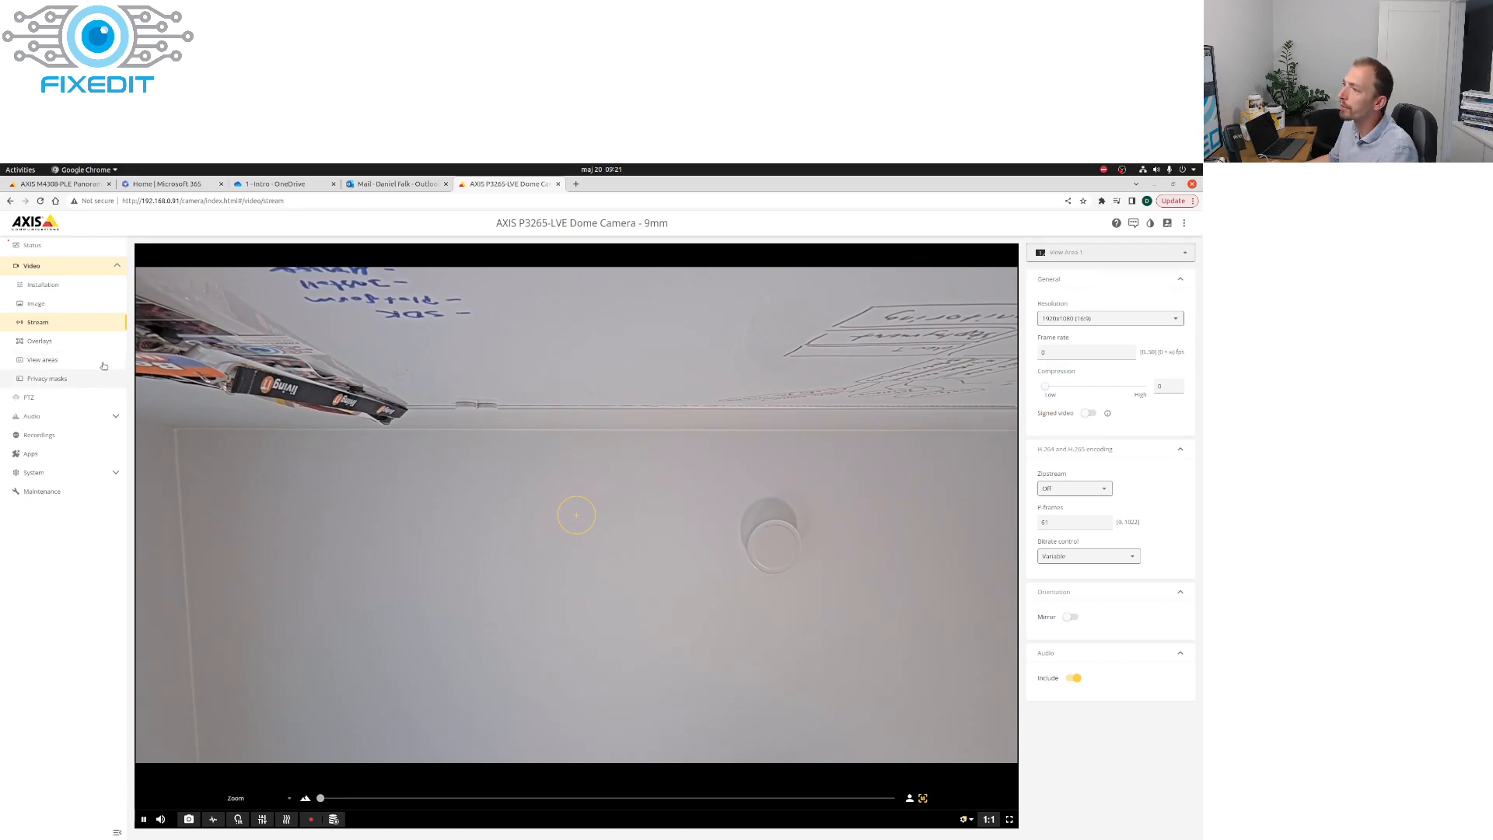
{"action": "left_click", "coordinate": [31, 360]}
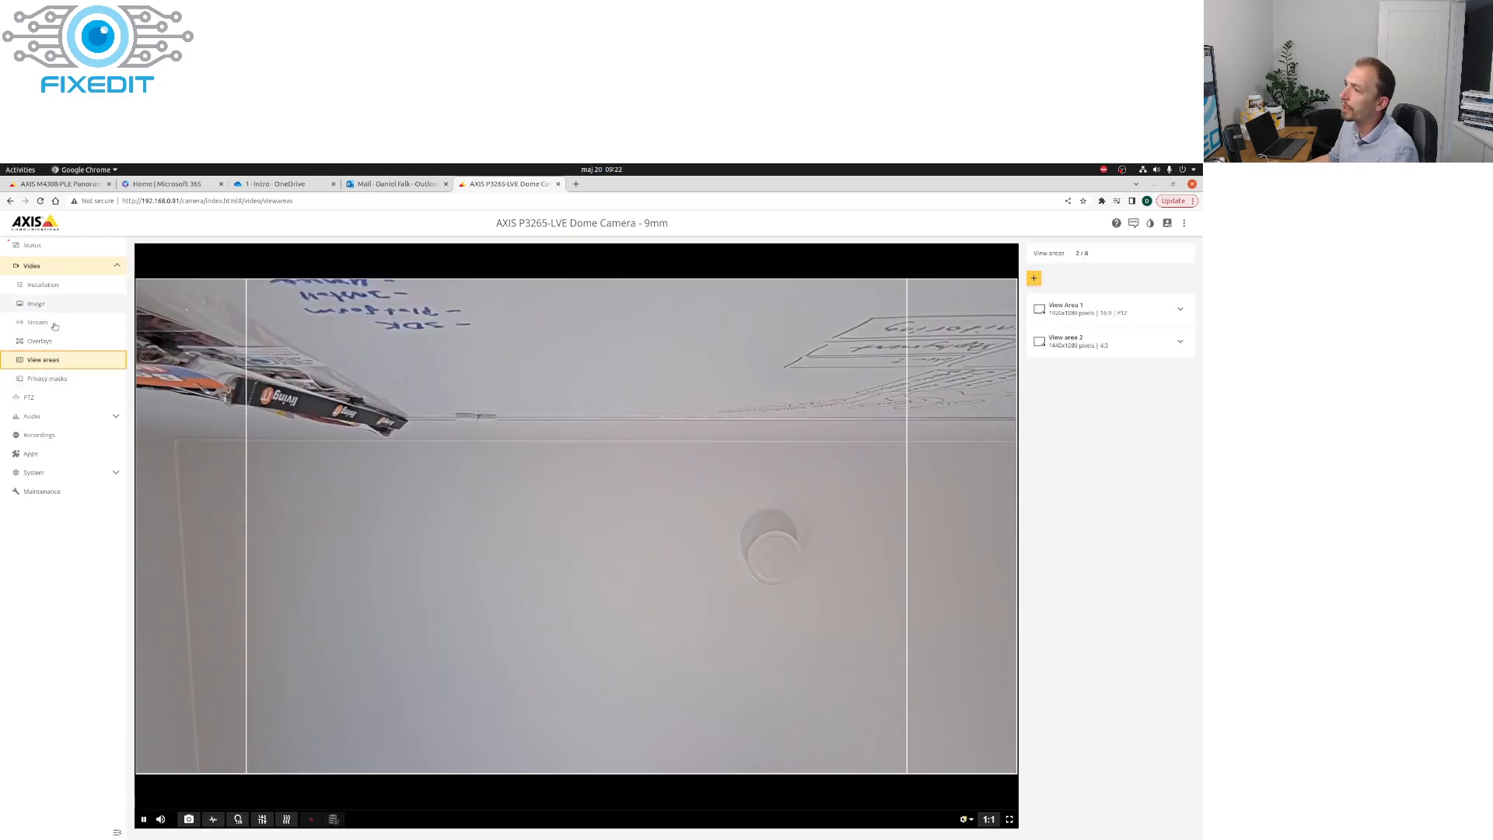
{"action": "left_click", "coordinate": [39, 322]}
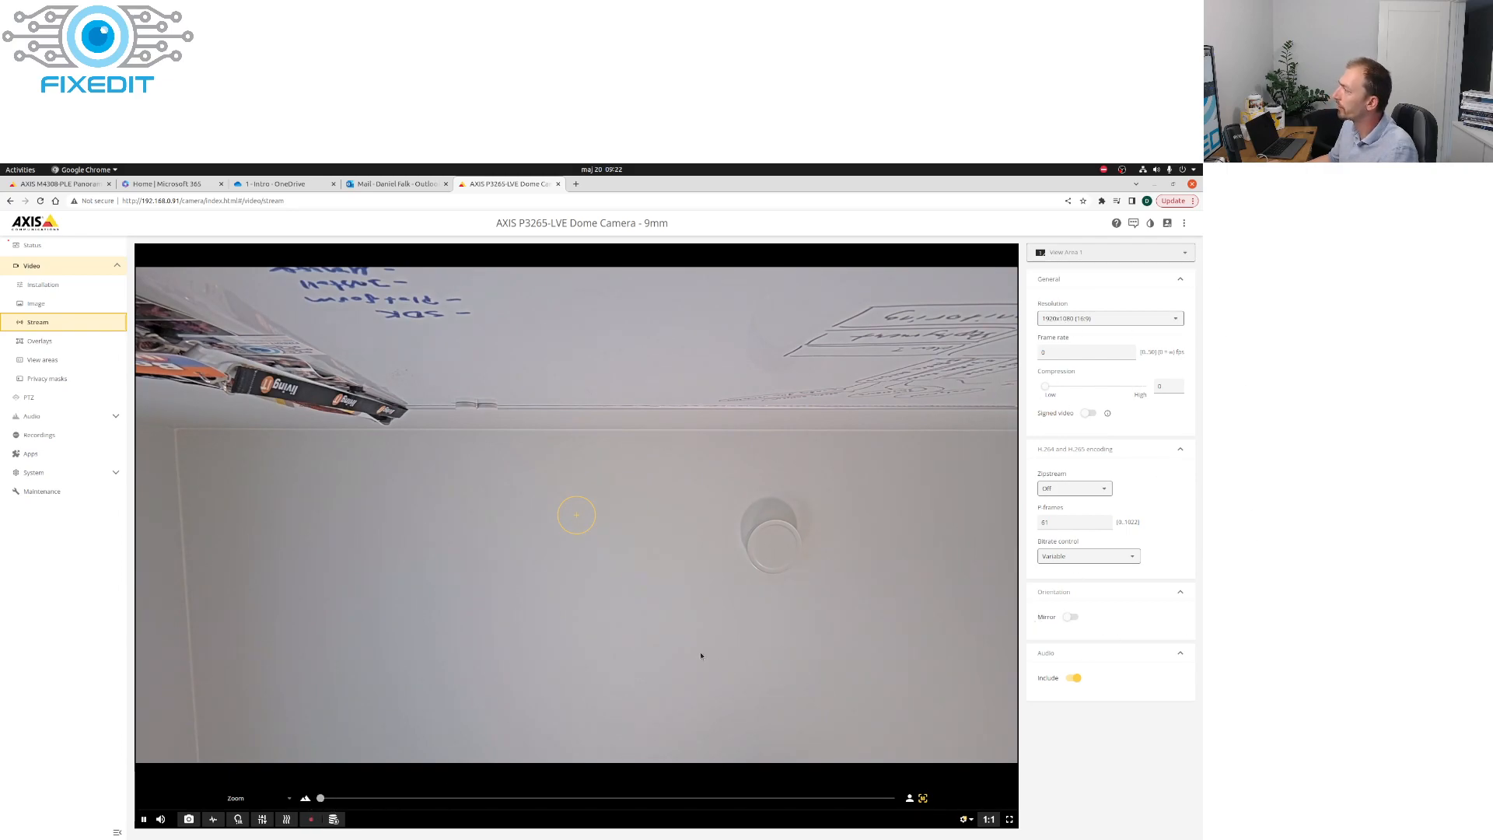
Step: Show View area 2 in the live stream and start recording it
{"action": "left_click", "coordinate": [1104, 254]}
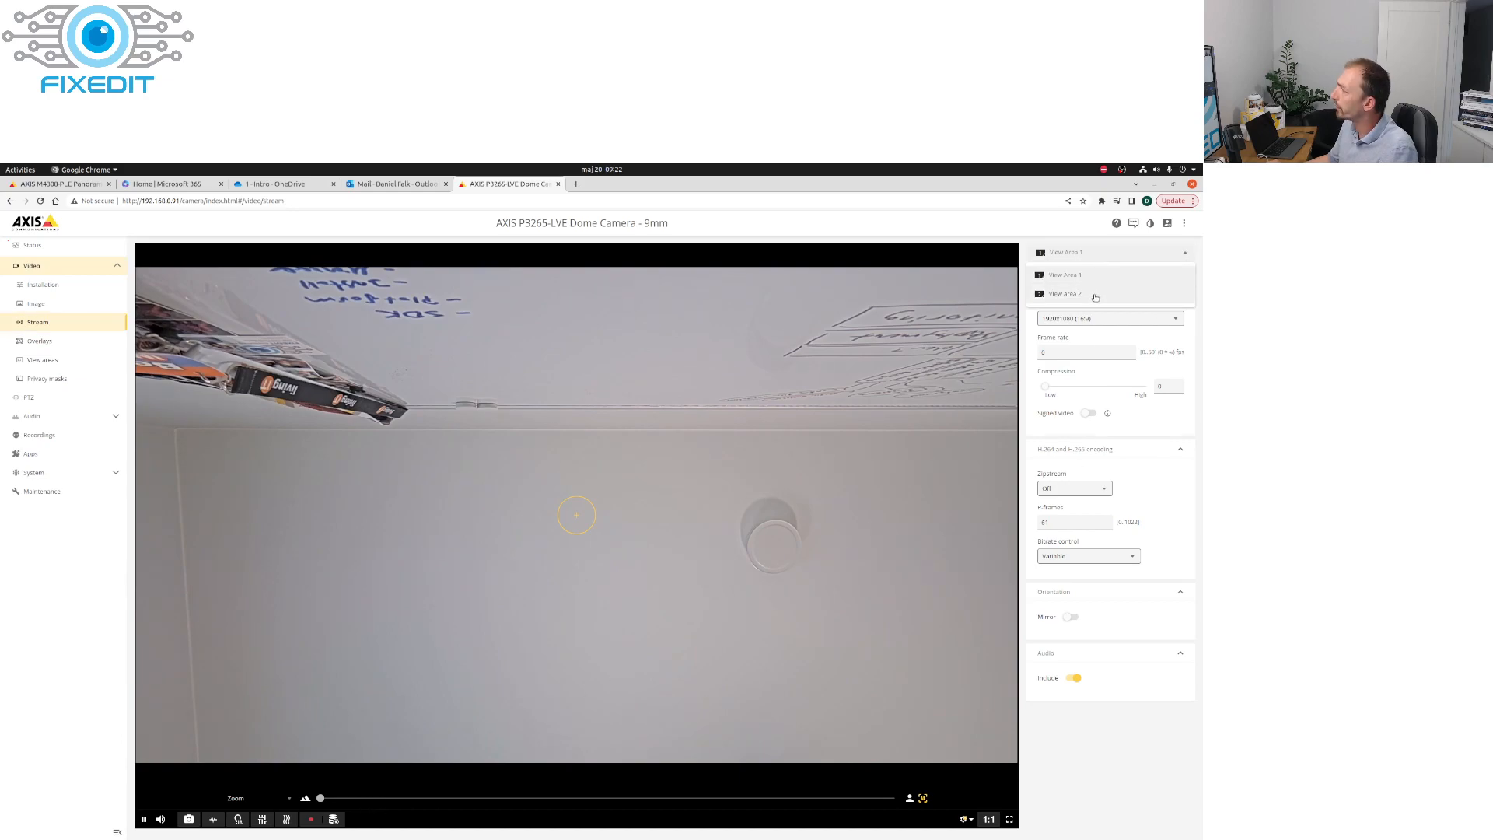
{"action": "left_click", "coordinate": [1094, 295]}
{"action": "left_click", "coordinate": [287, 819]}
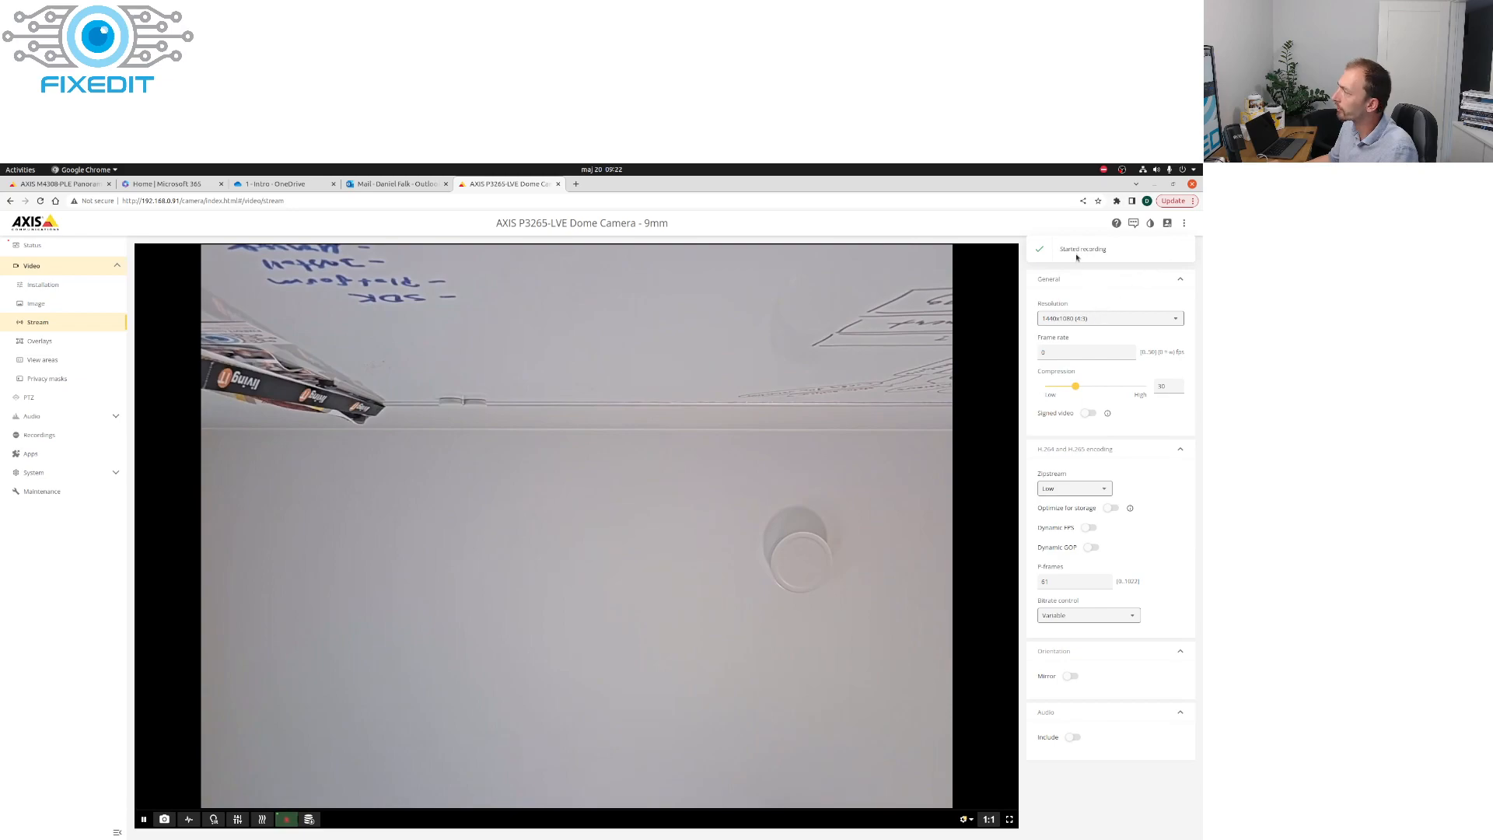
Step: Check the recording state of View Area 1, and stop the recording running on View area 2
{"action": "left_click", "coordinate": [1088, 253]}
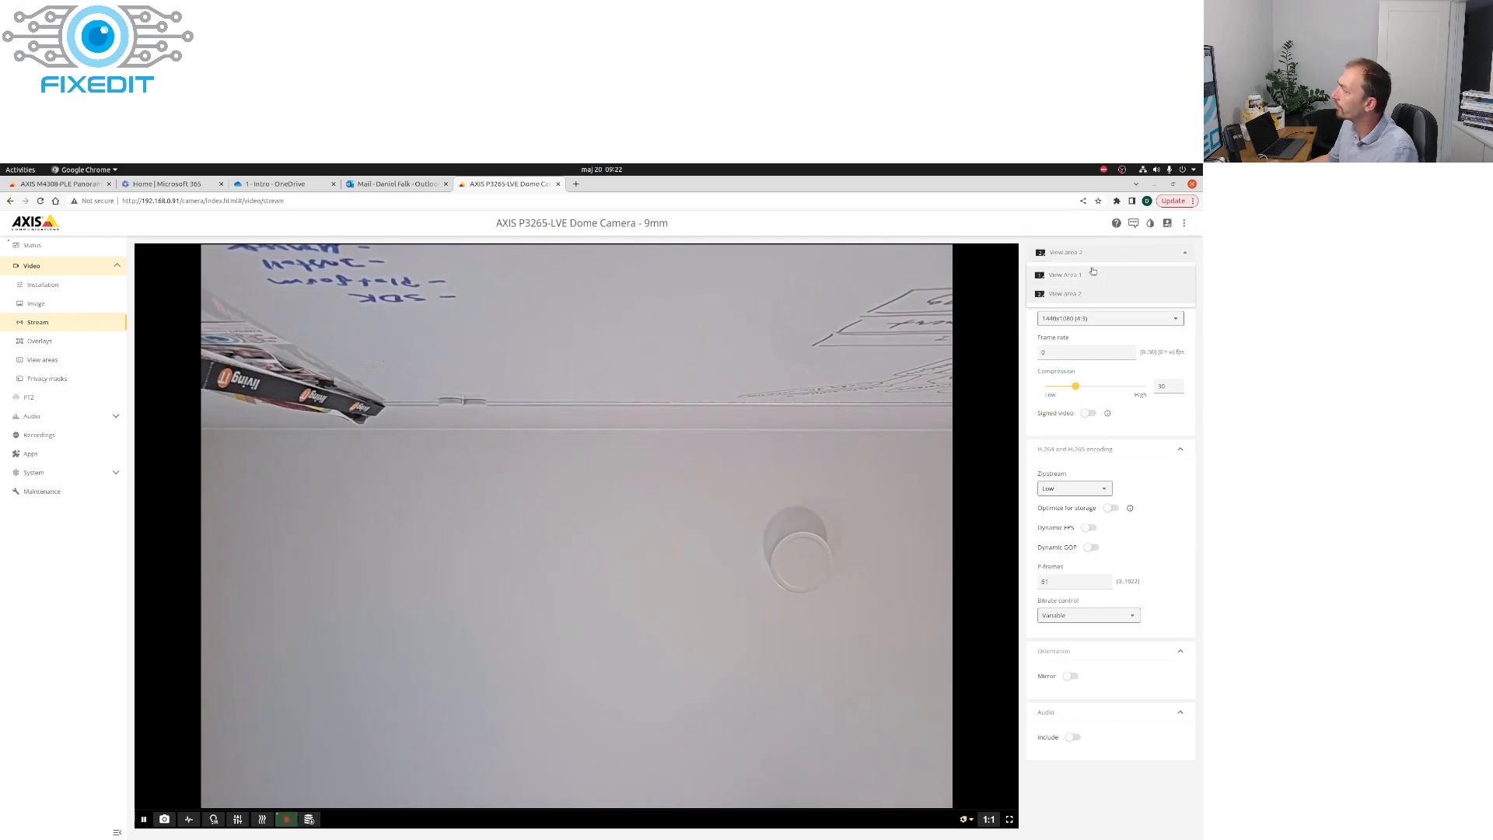
{"action": "left_click", "coordinate": [1093, 273]}
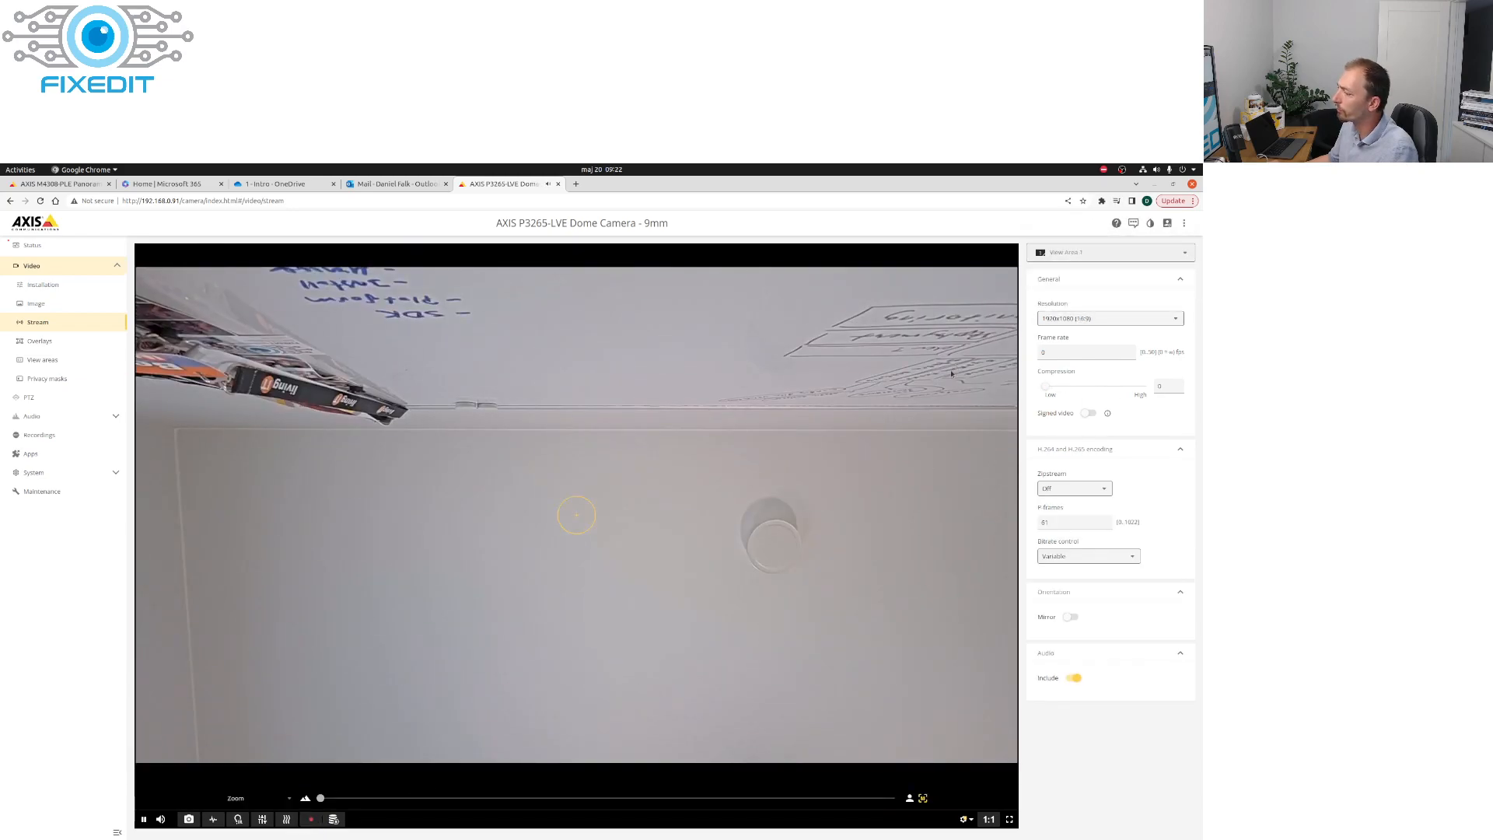
{"action": "left_click", "coordinate": [1097, 253]}
{"action": "left_click", "coordinate": [1089, 293]}
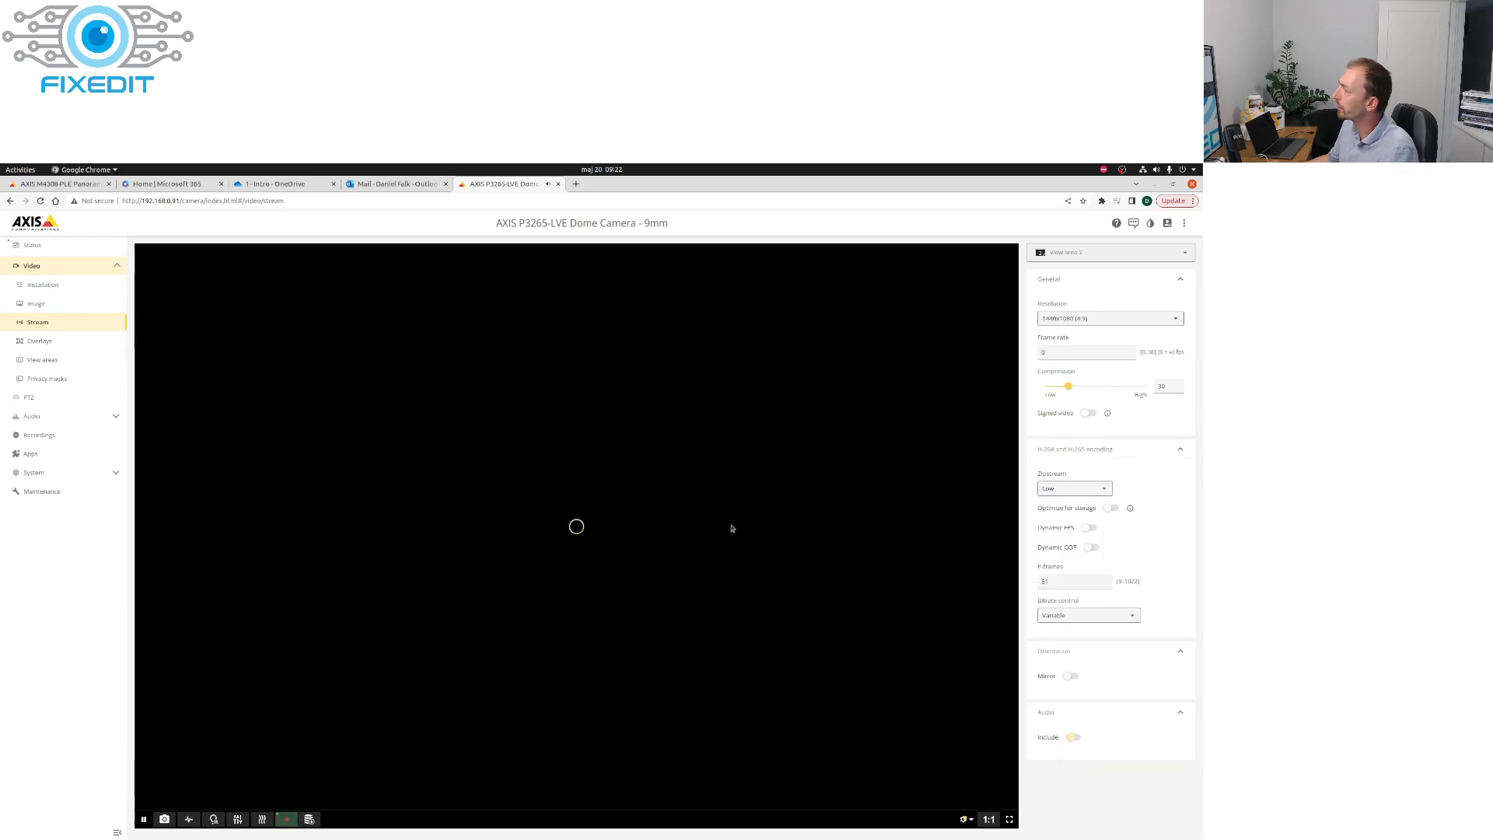
{"action": "left_click", "coordinate": [286, 819]}
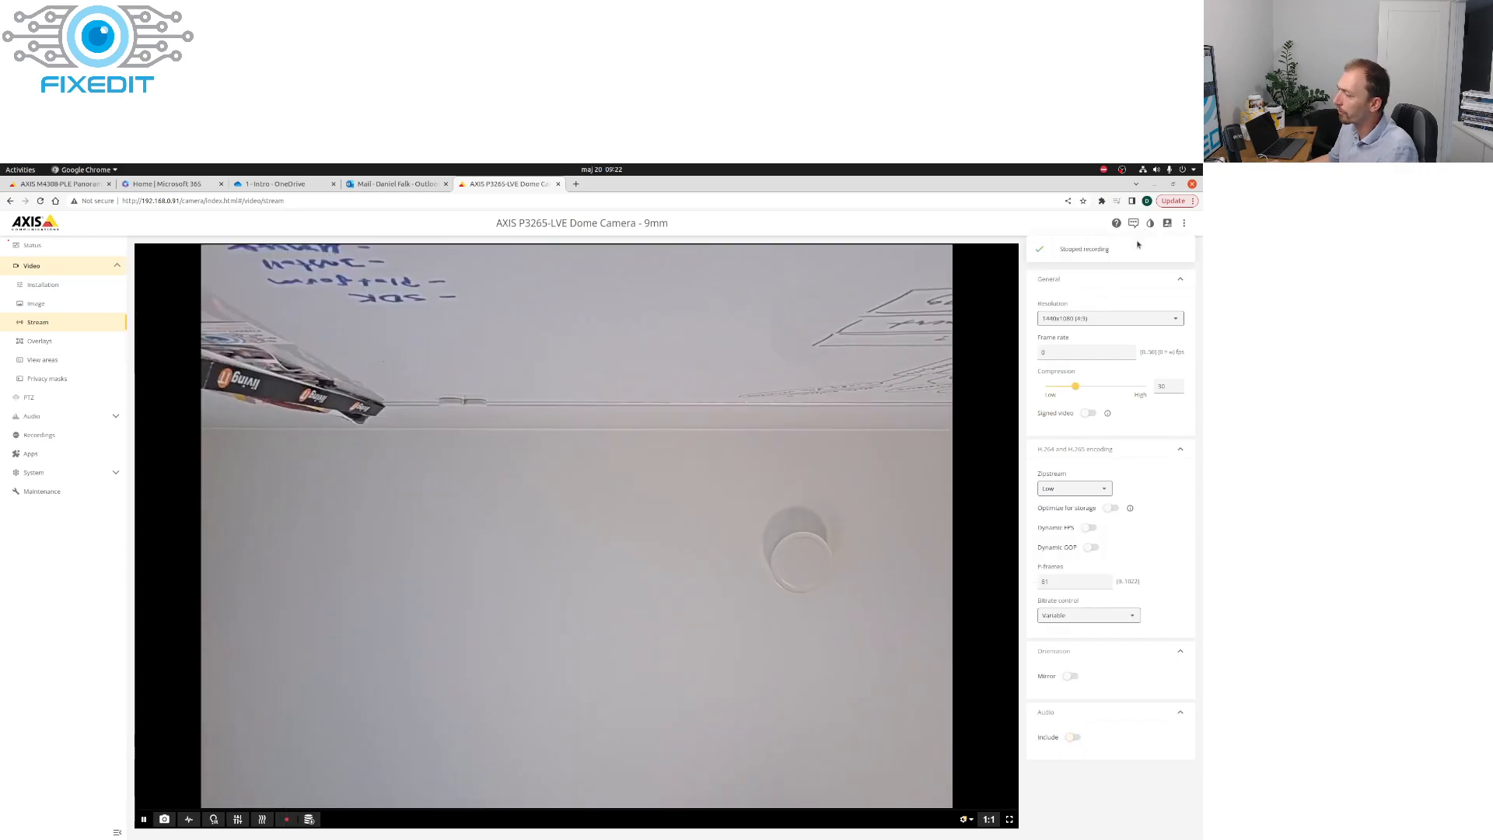
Step: Switch the live stream back to View Area 1 and examine the video format options of the live view
{"action": "left_click", "coordinate": [1092, 254]}
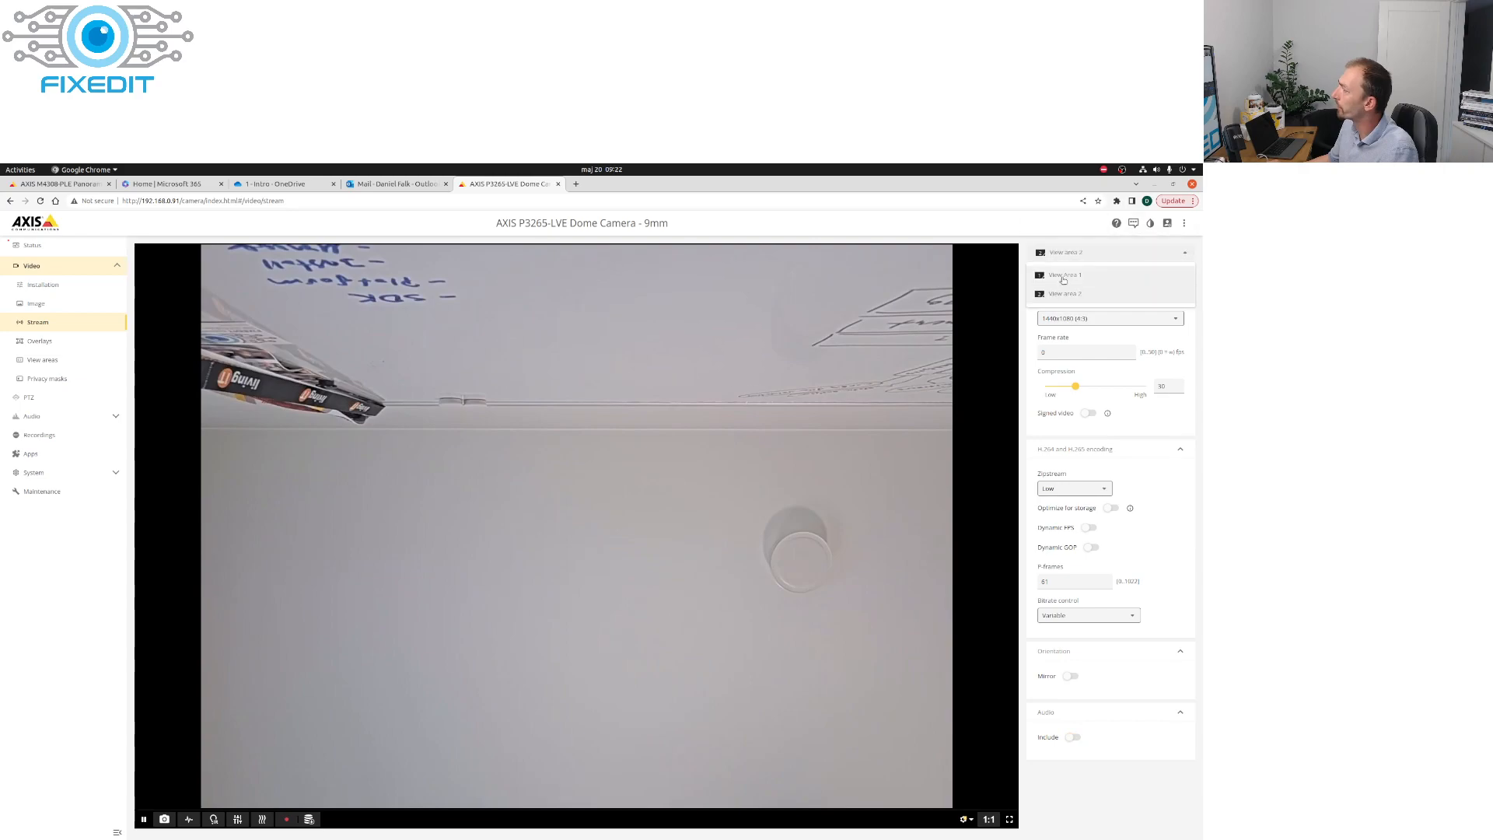
{"action": "left_click", "coordinate": [1084, 274]}
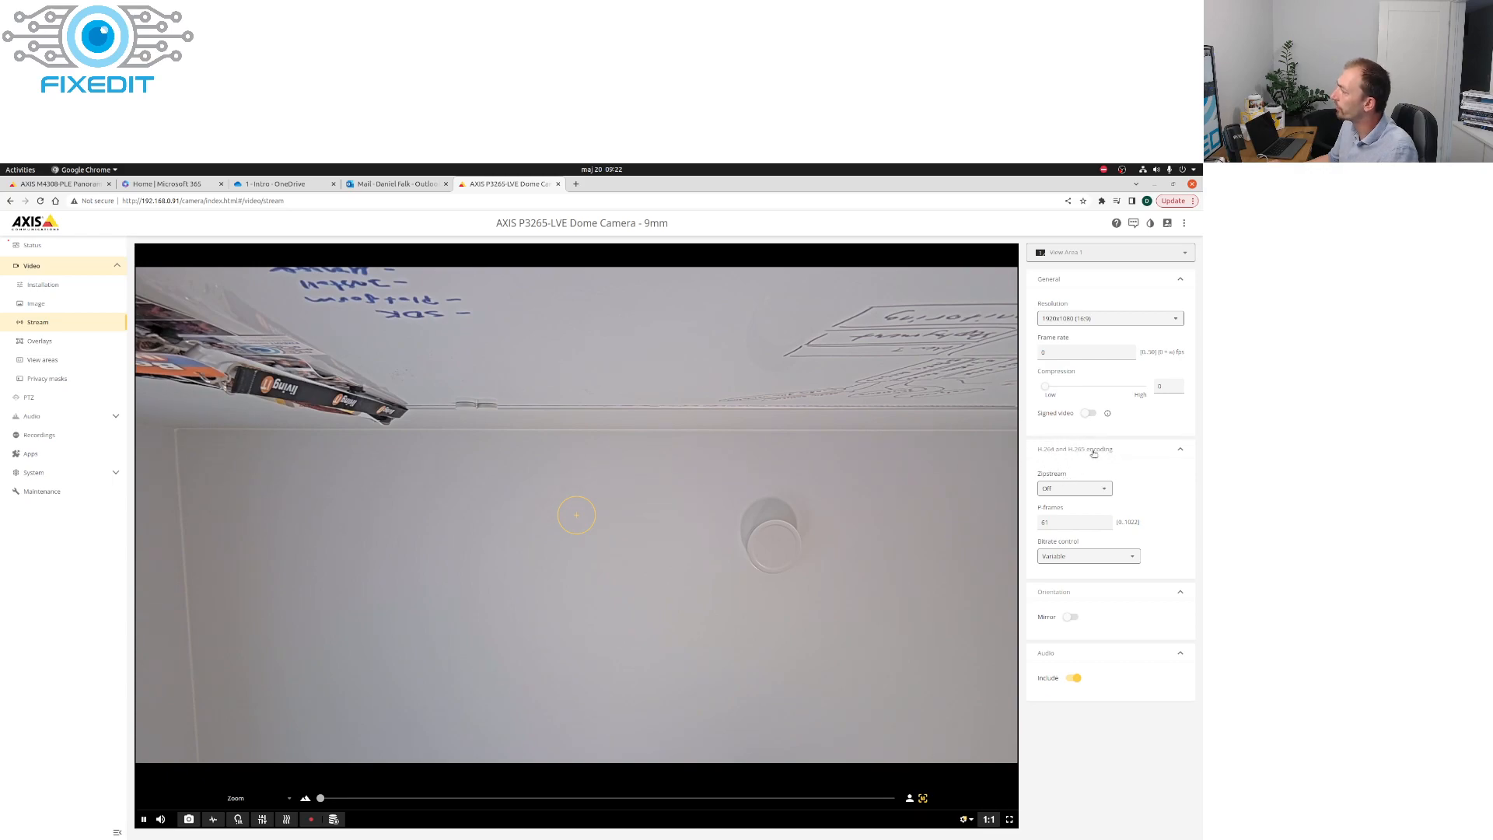
{"action": "left_click", "coordinate": [965, 820]}
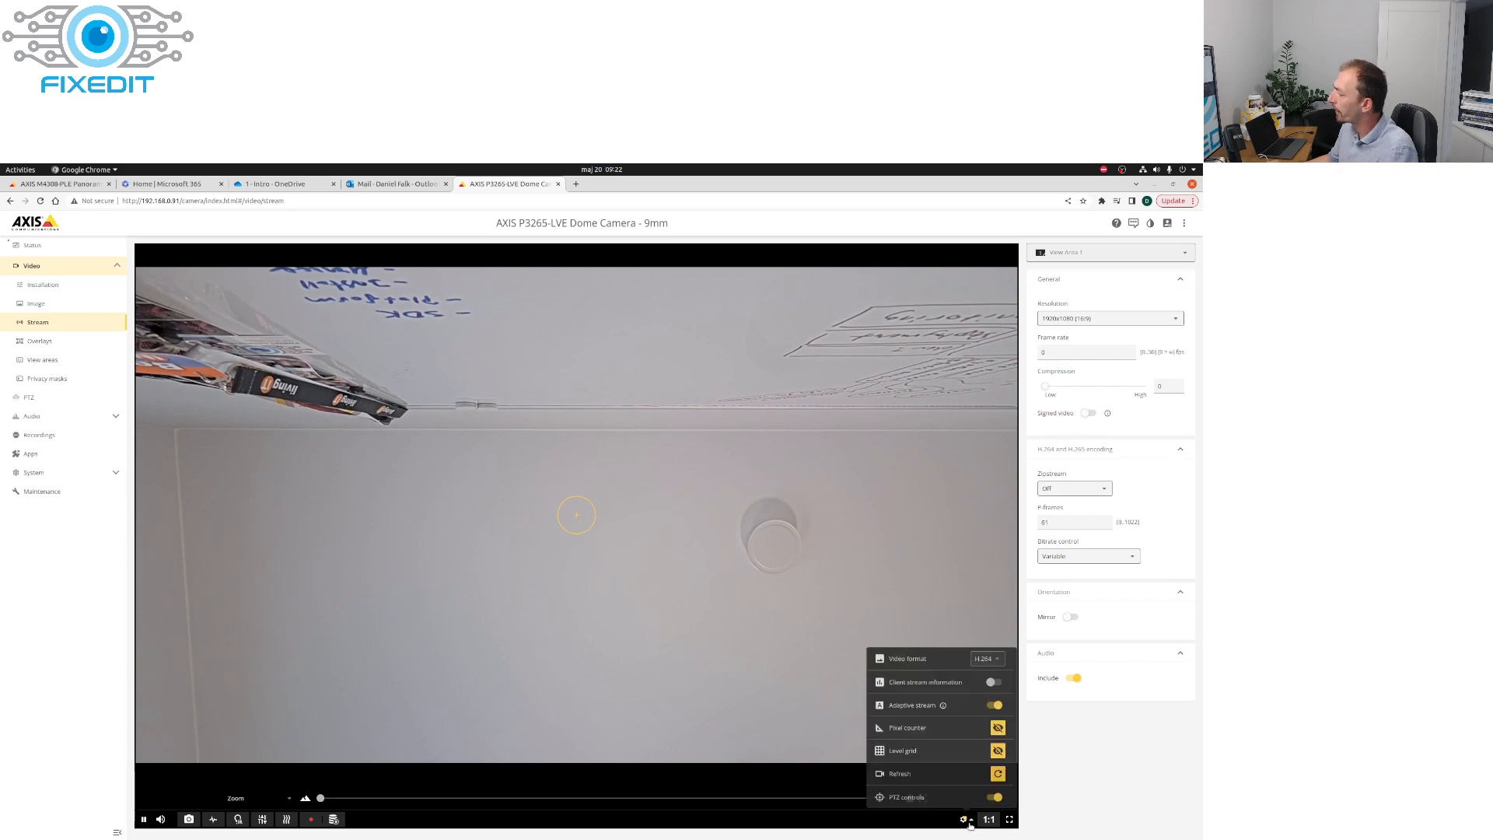
{"action": "left_click", "coordinate": [989, 659]}
{"action": "left_click", "coordinate": [999, 692]}
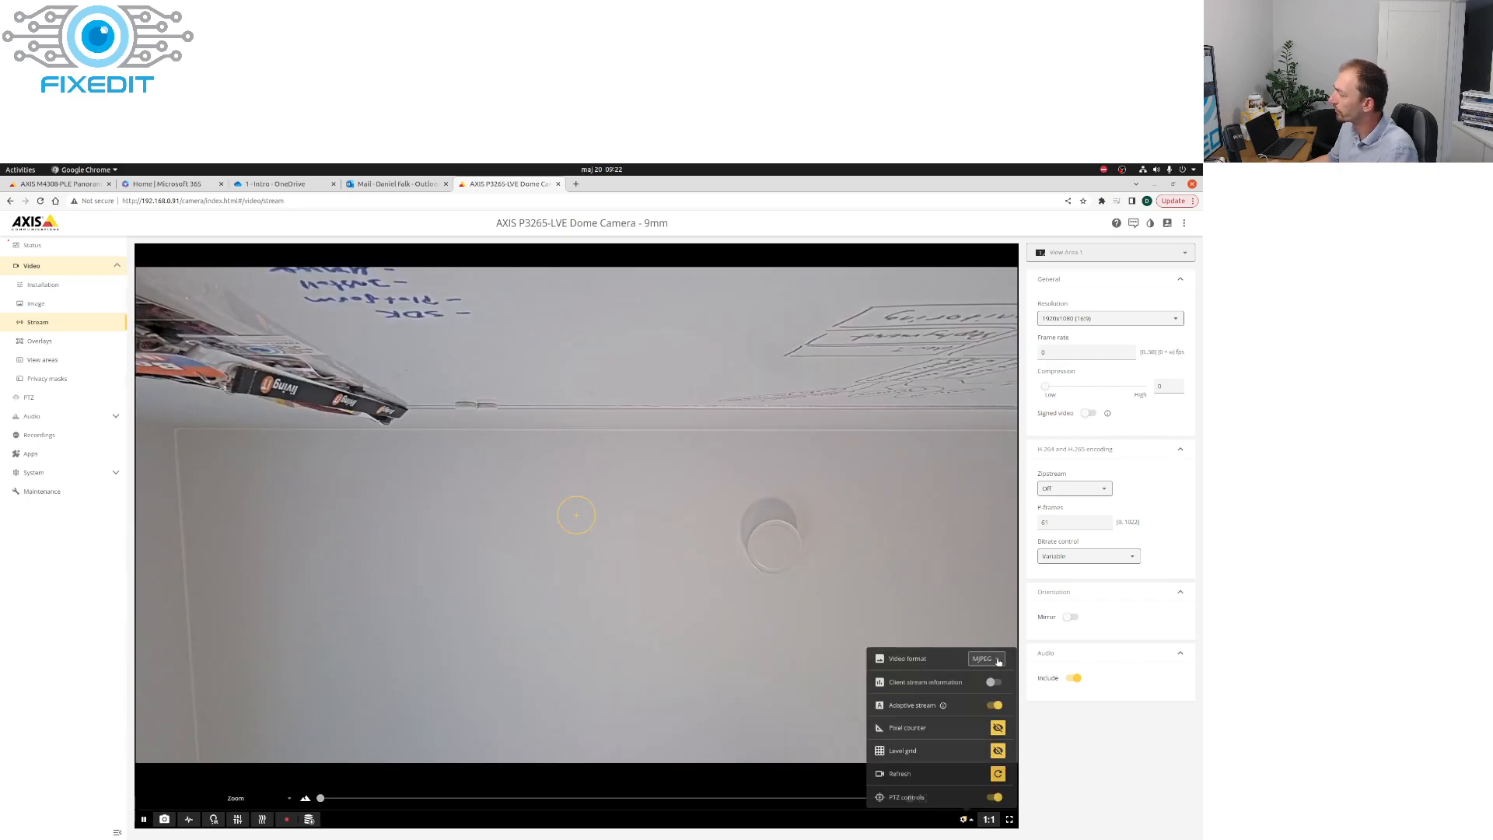
{"action": "left_click", "coordinate": [999, 660]}
{"action": "left_click", "coordinate": [992, 674]}
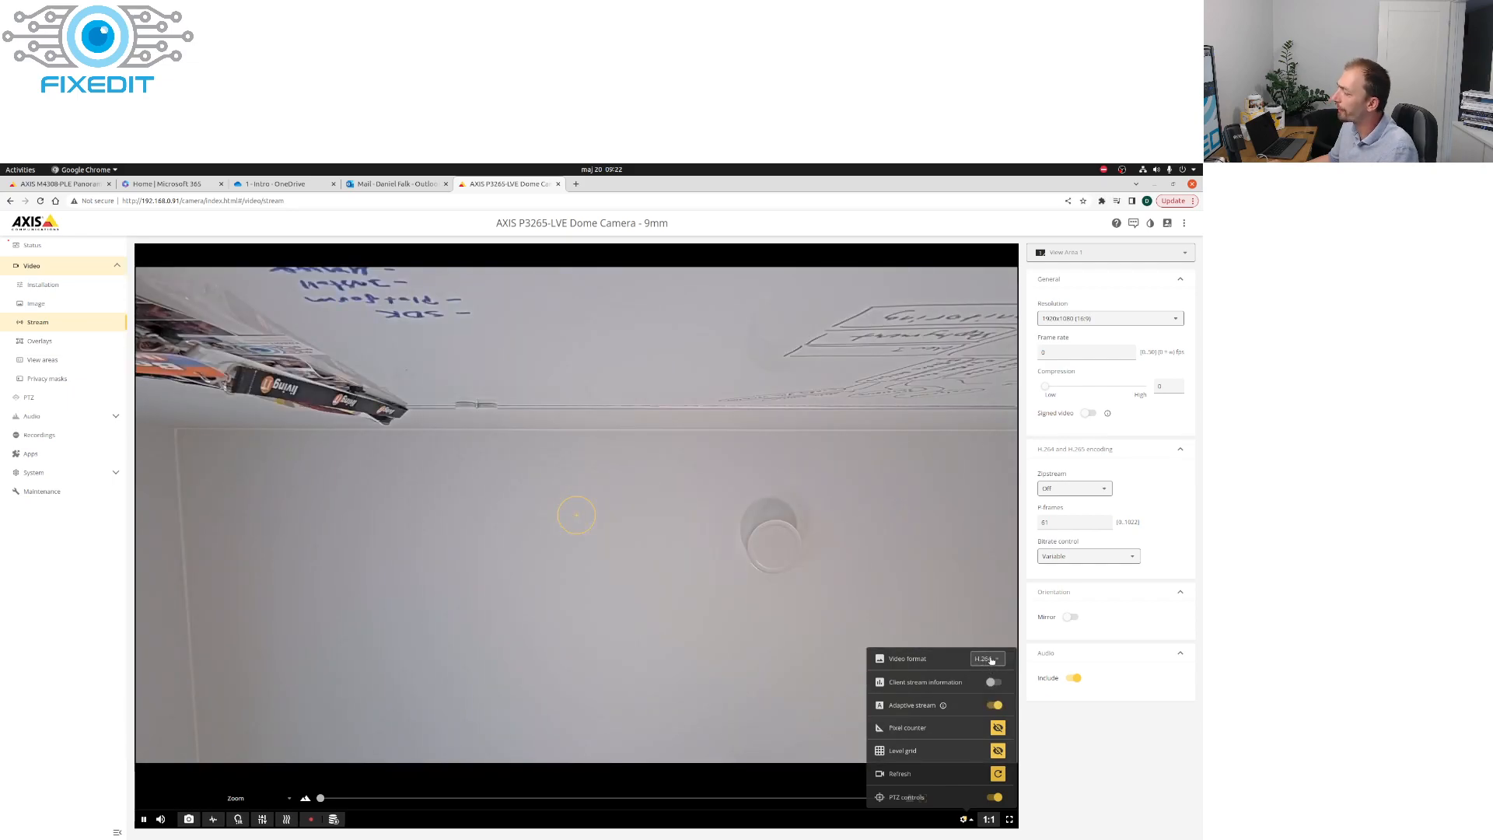
{"action": "left_click", "coordinate": [1069, 770]}
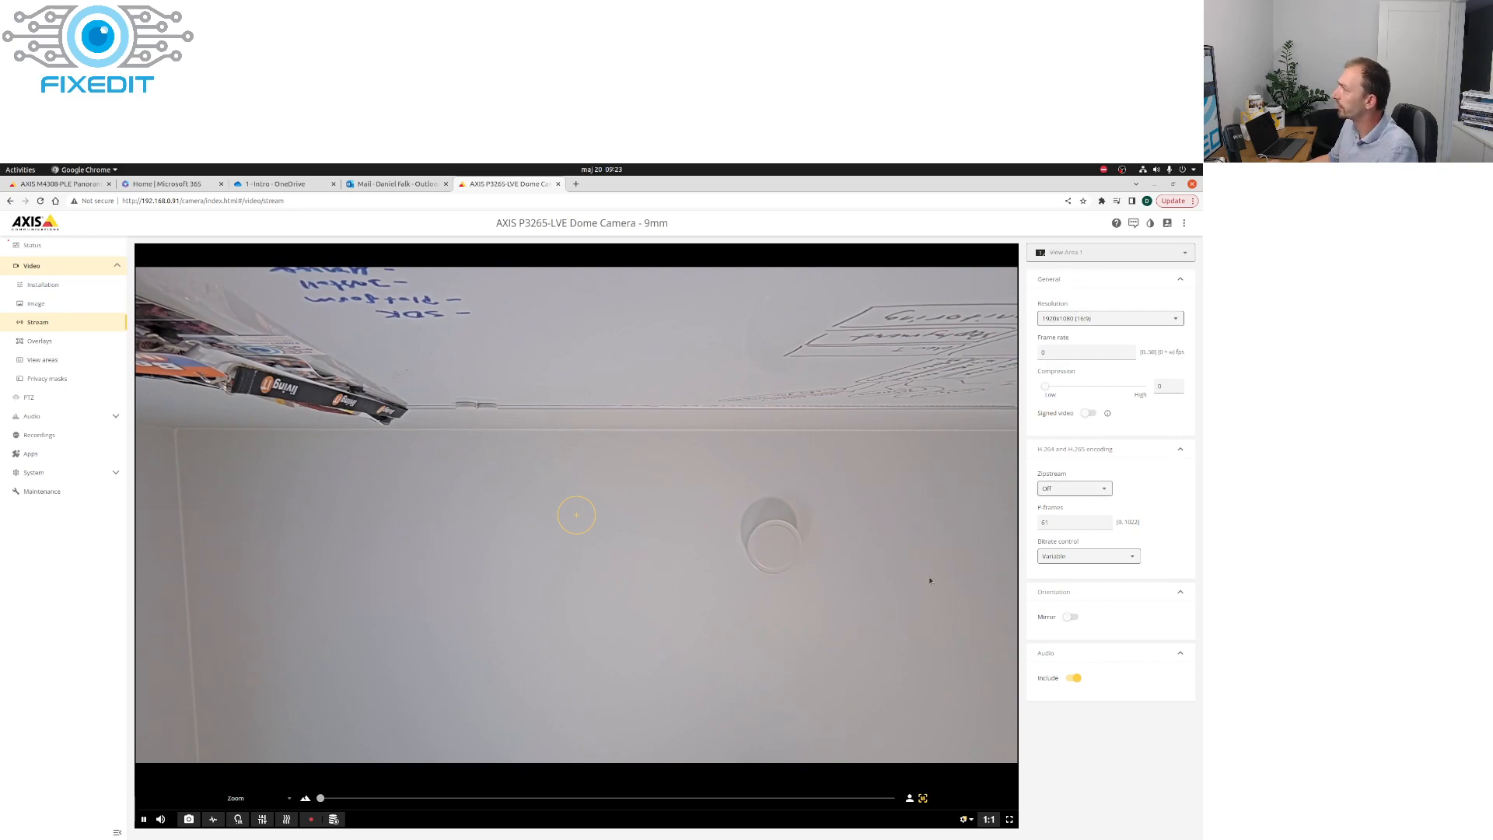
Step: Check which stream profiles are available for recording to SD card 1
{"action": "left_click", "coordinate": [334, 818]}
{"action": "left_click", "coordinate": [396, 754]}
{"action": "left_click", "coordinate": [359, 737]}
{"action": "left_click", "coordinate": [414, 754]}
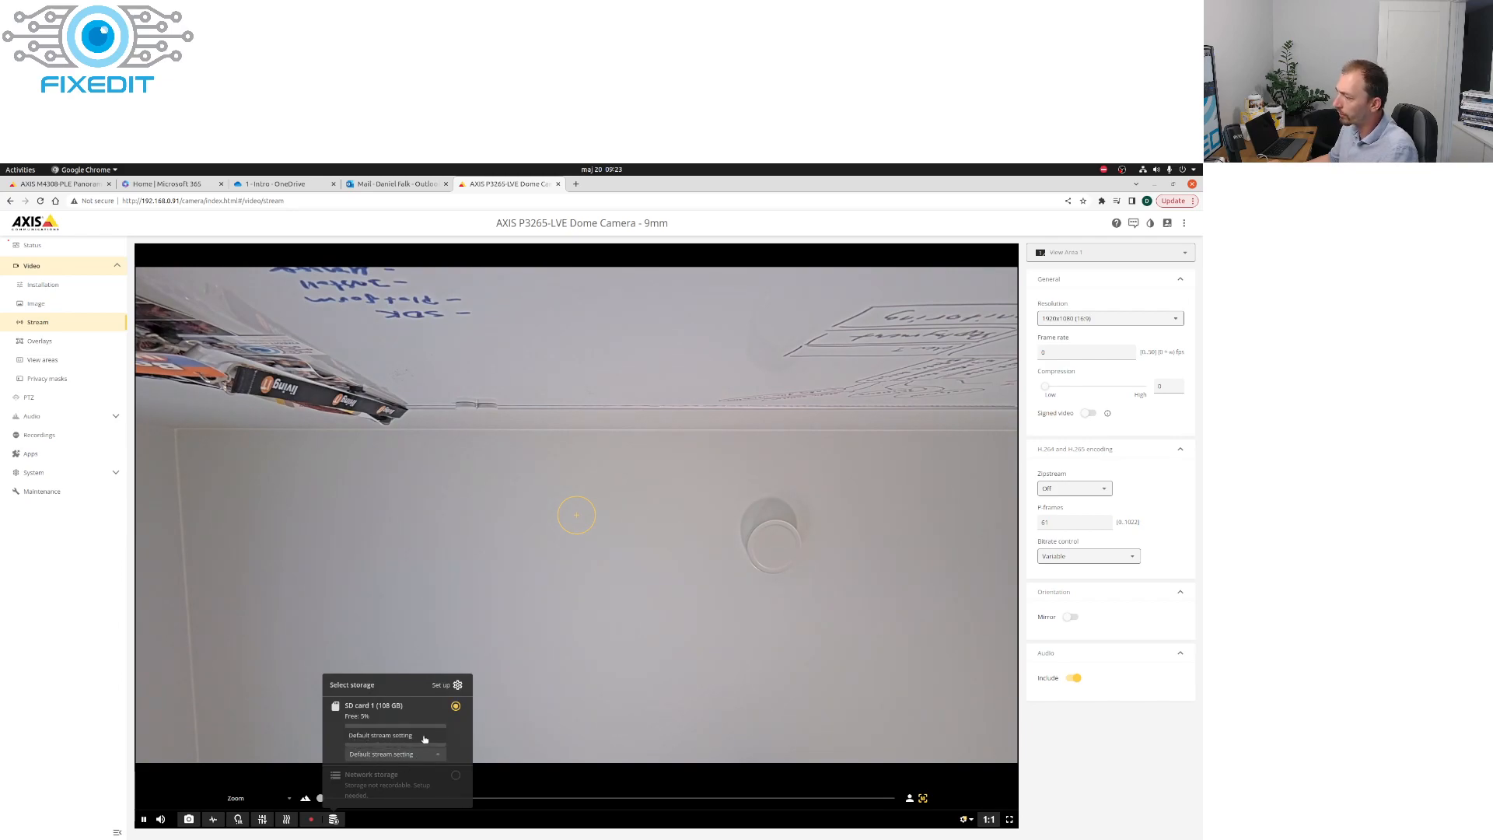
{"action": "left_click", "coordinate": [412, 753]}
{"action": "left_click", "coordinate": [410, 758]}
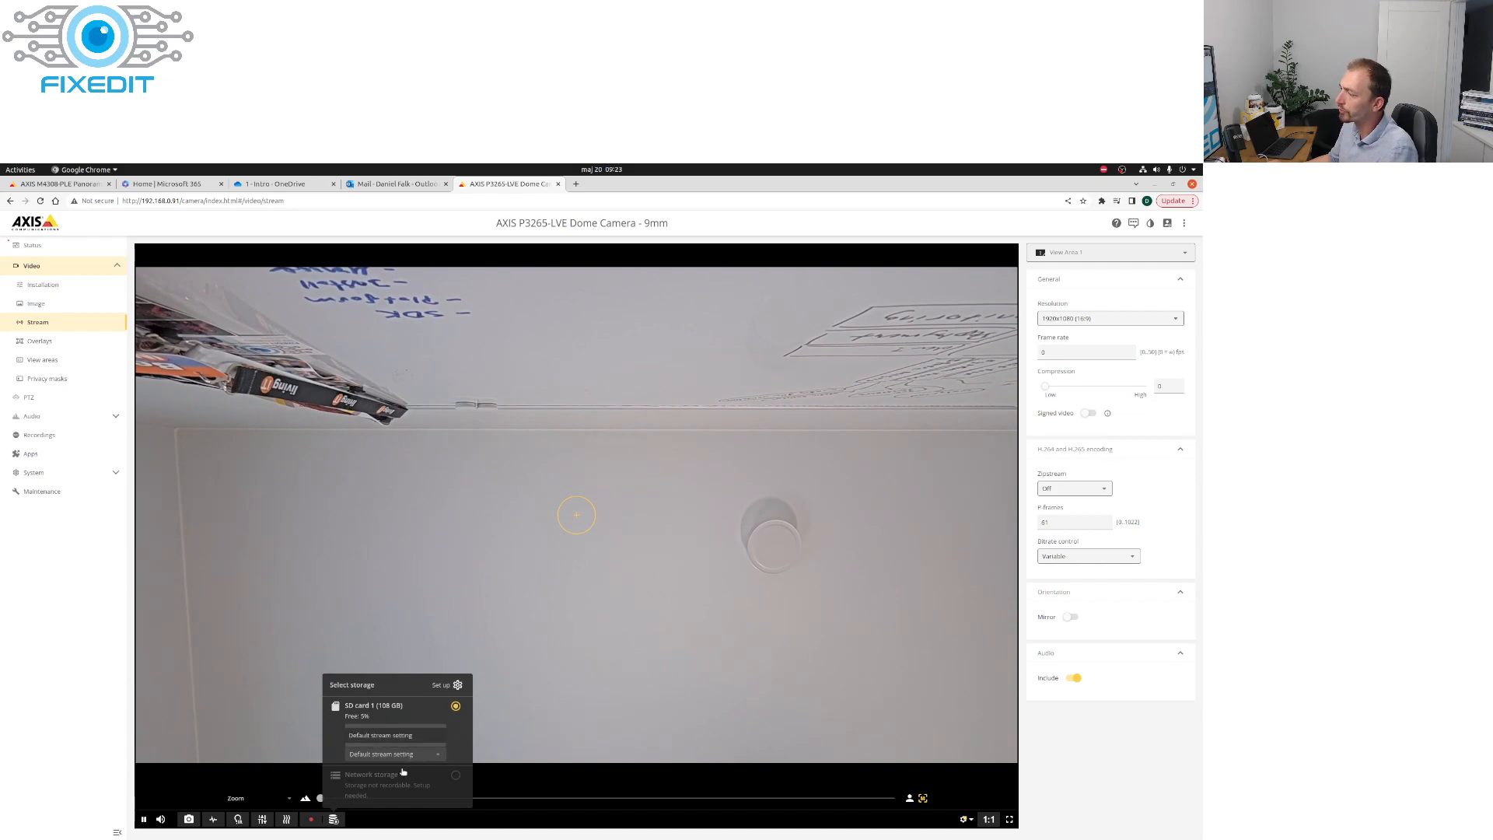
{"action": "left_click", "coordinate": [334, 820]}
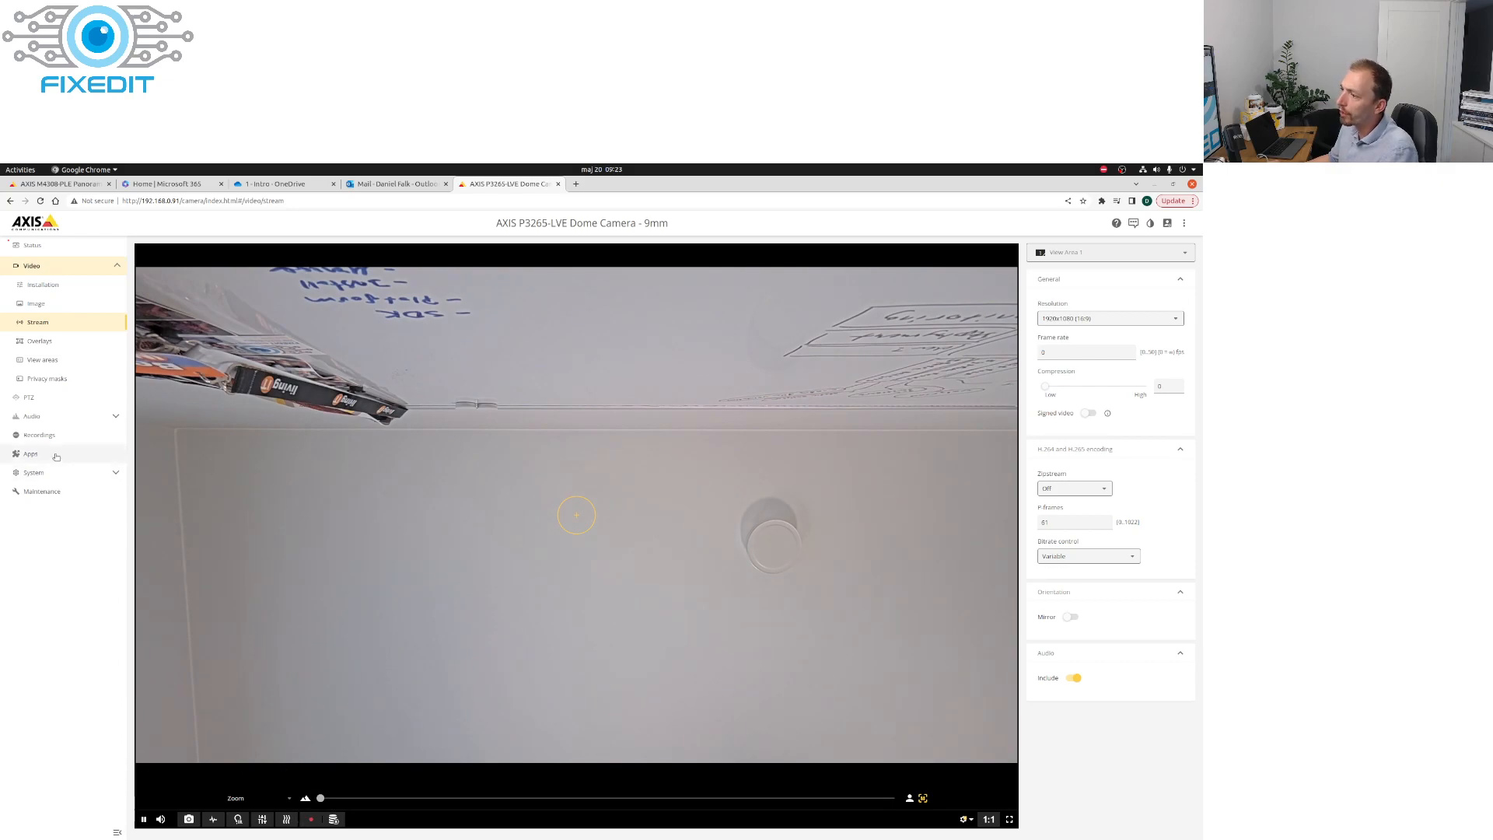
Step: Create a stream profile named rec that uses the H.265 video codec, previewed on View Area 1
{"action": "left_click", "coordinate": [34, 472]}
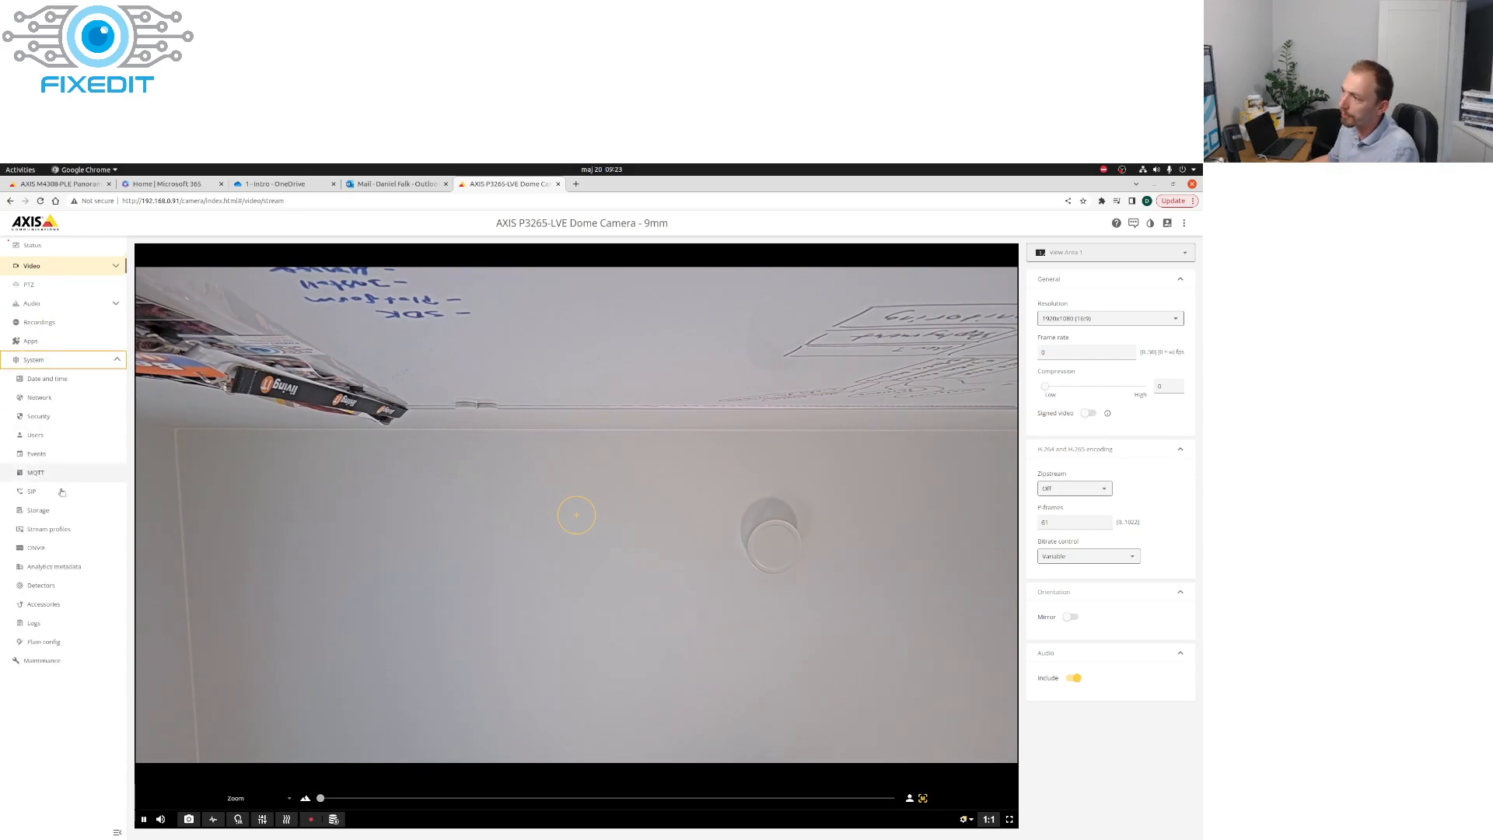
{"action": "left_click", "coordinate": [48, 530]}
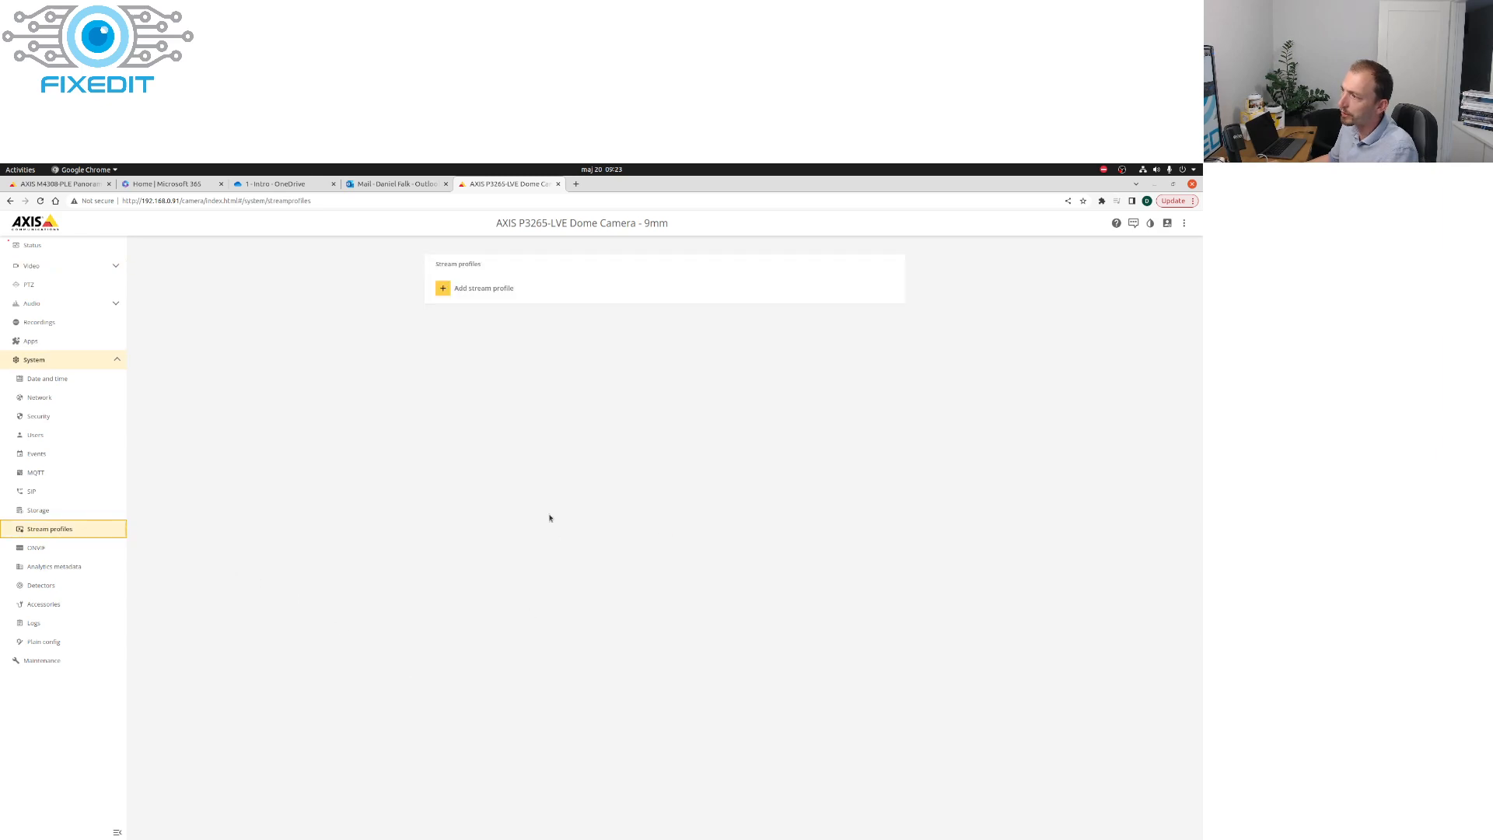
{"action": "left_click", "coordinate": [467, 292]}
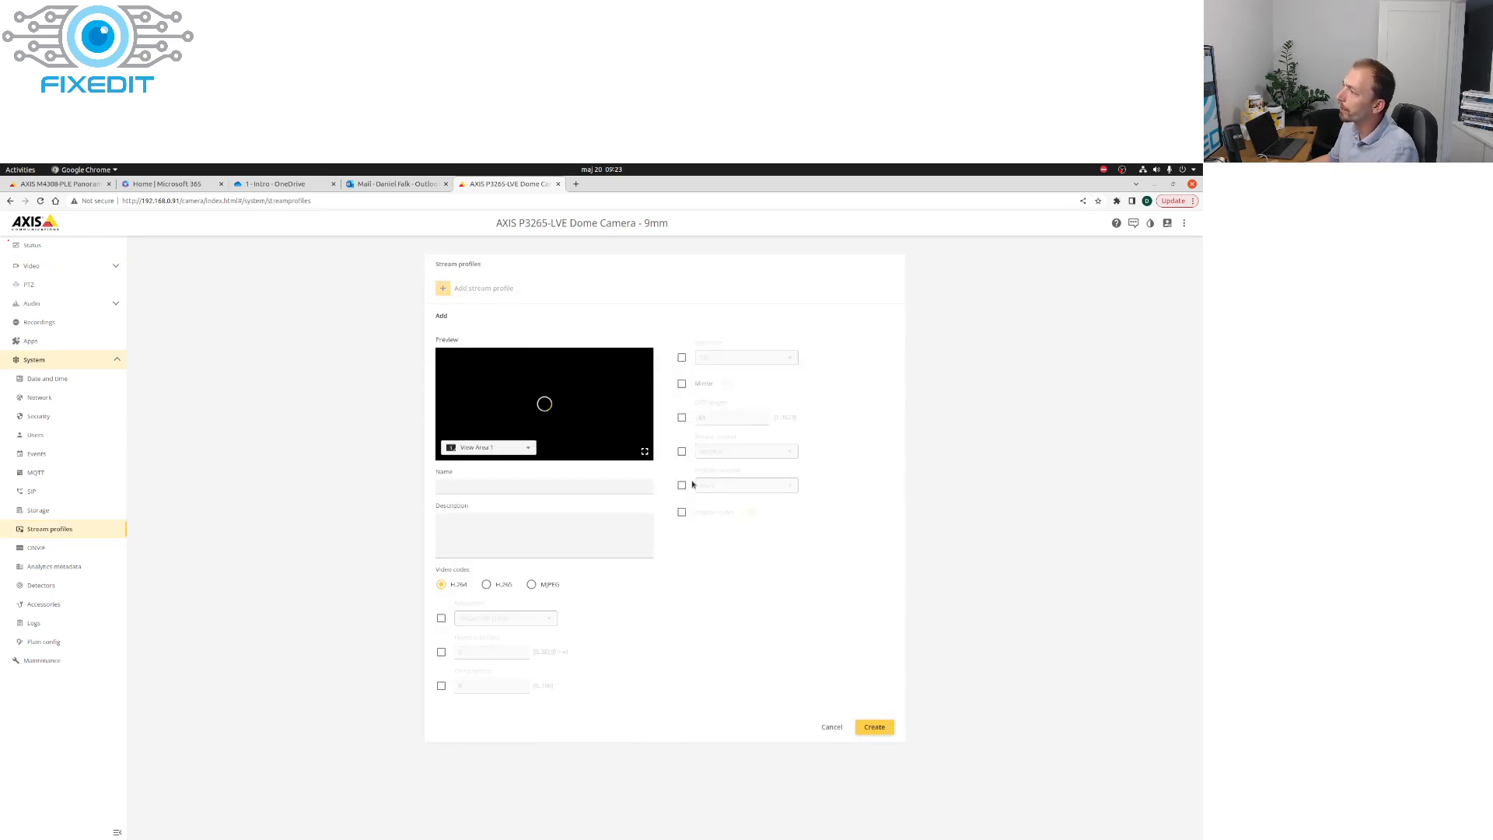
{"action": "left_click", "coordinate": [520, 446]}
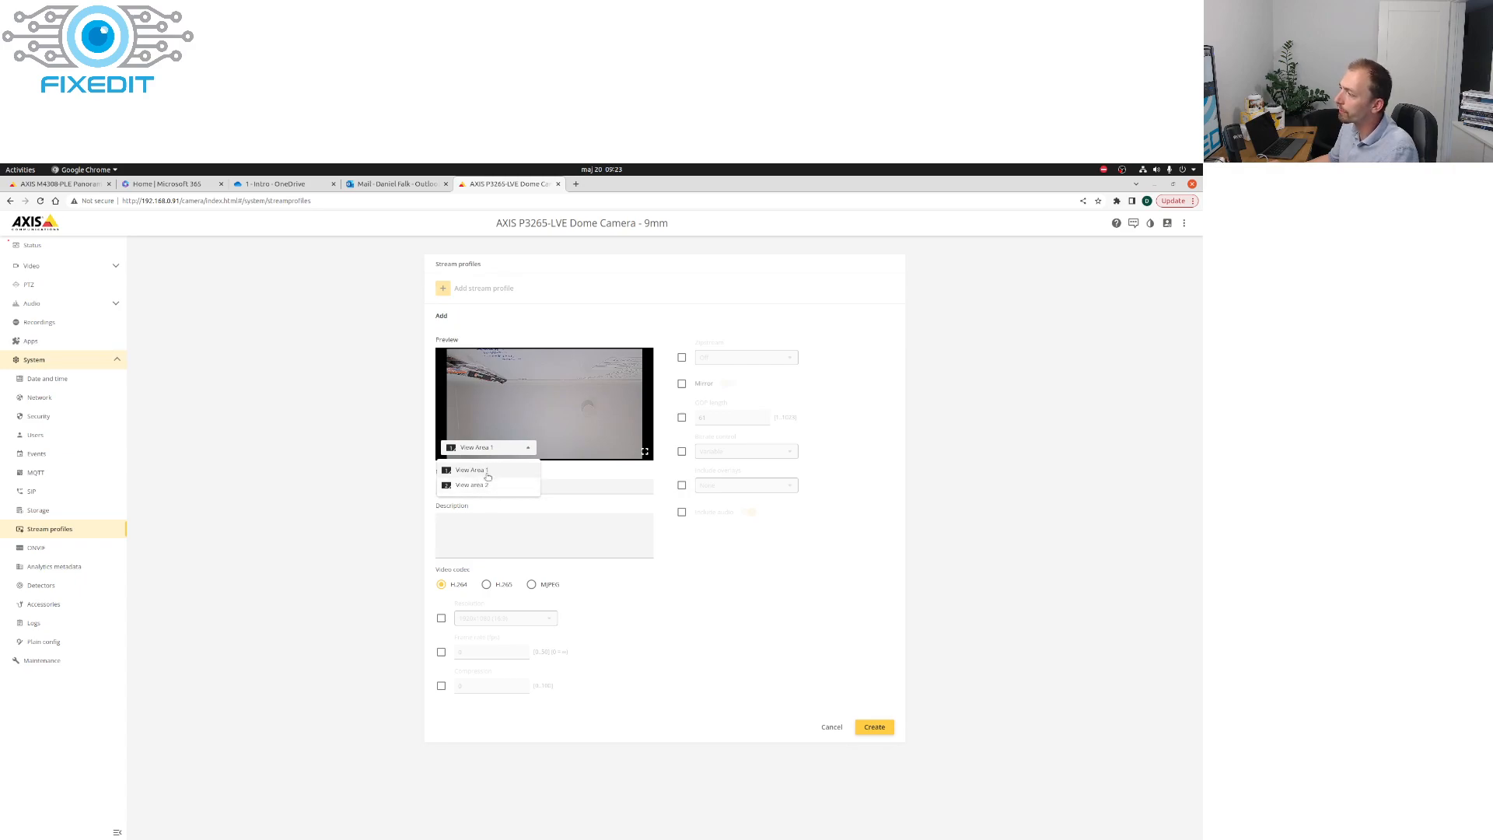
{"action": "left_click", "coordinate": [473, 470]}
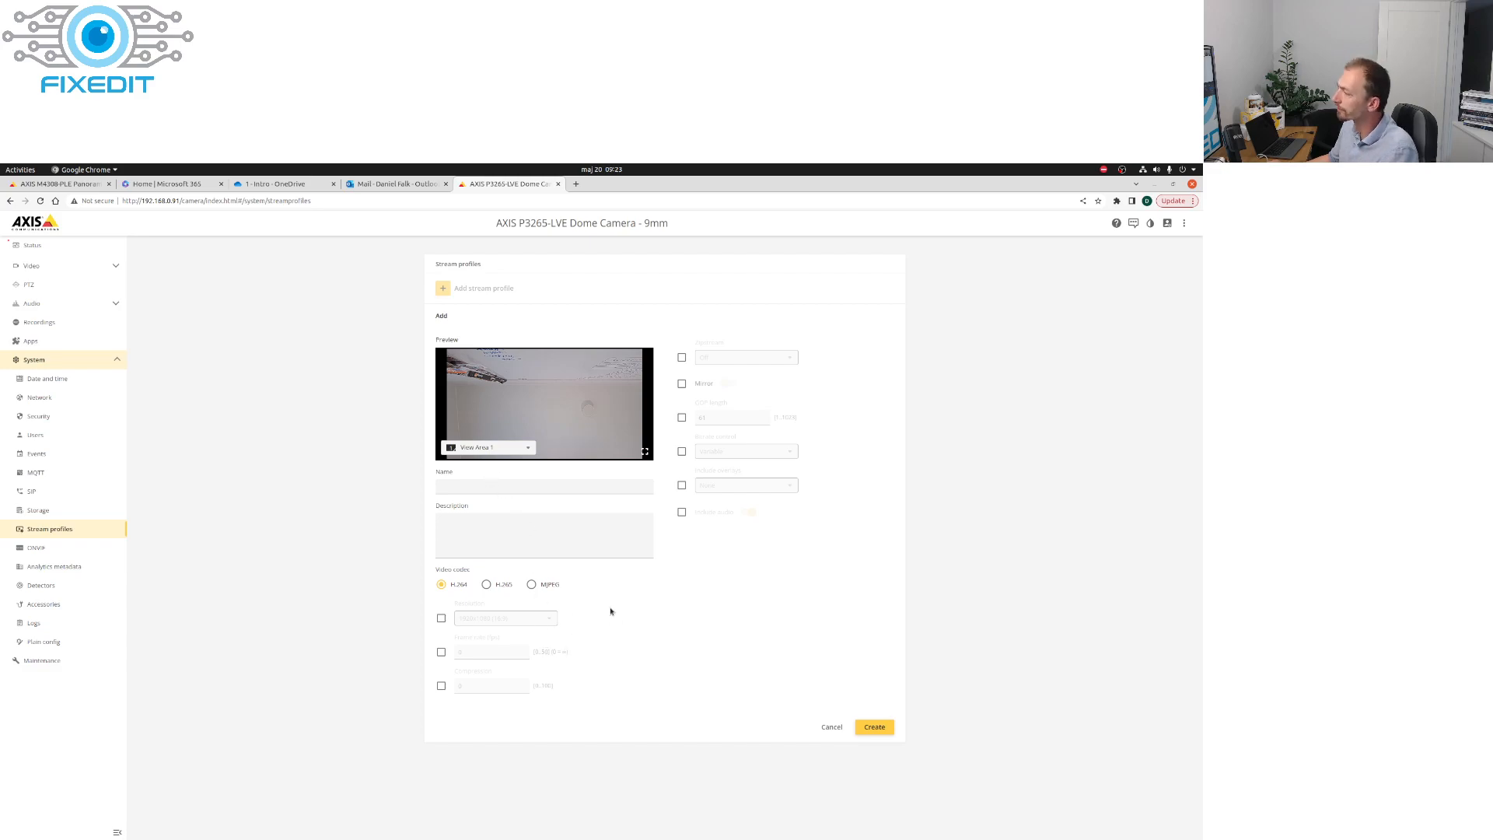
{"action": "left_click", "coordinate": [486, 584]}
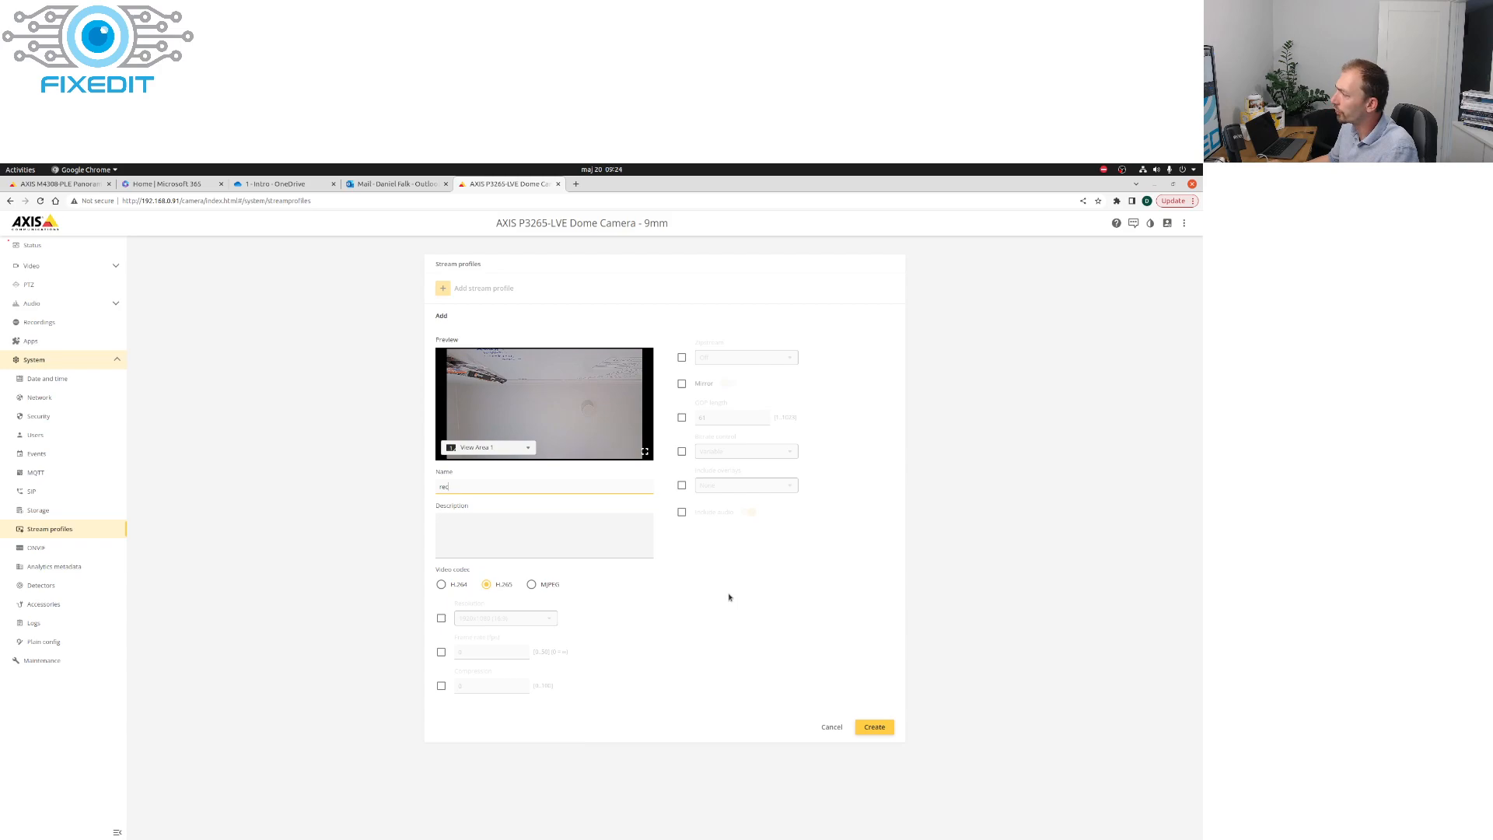
{"action": "left_click", "coordinate": [889, 727]}
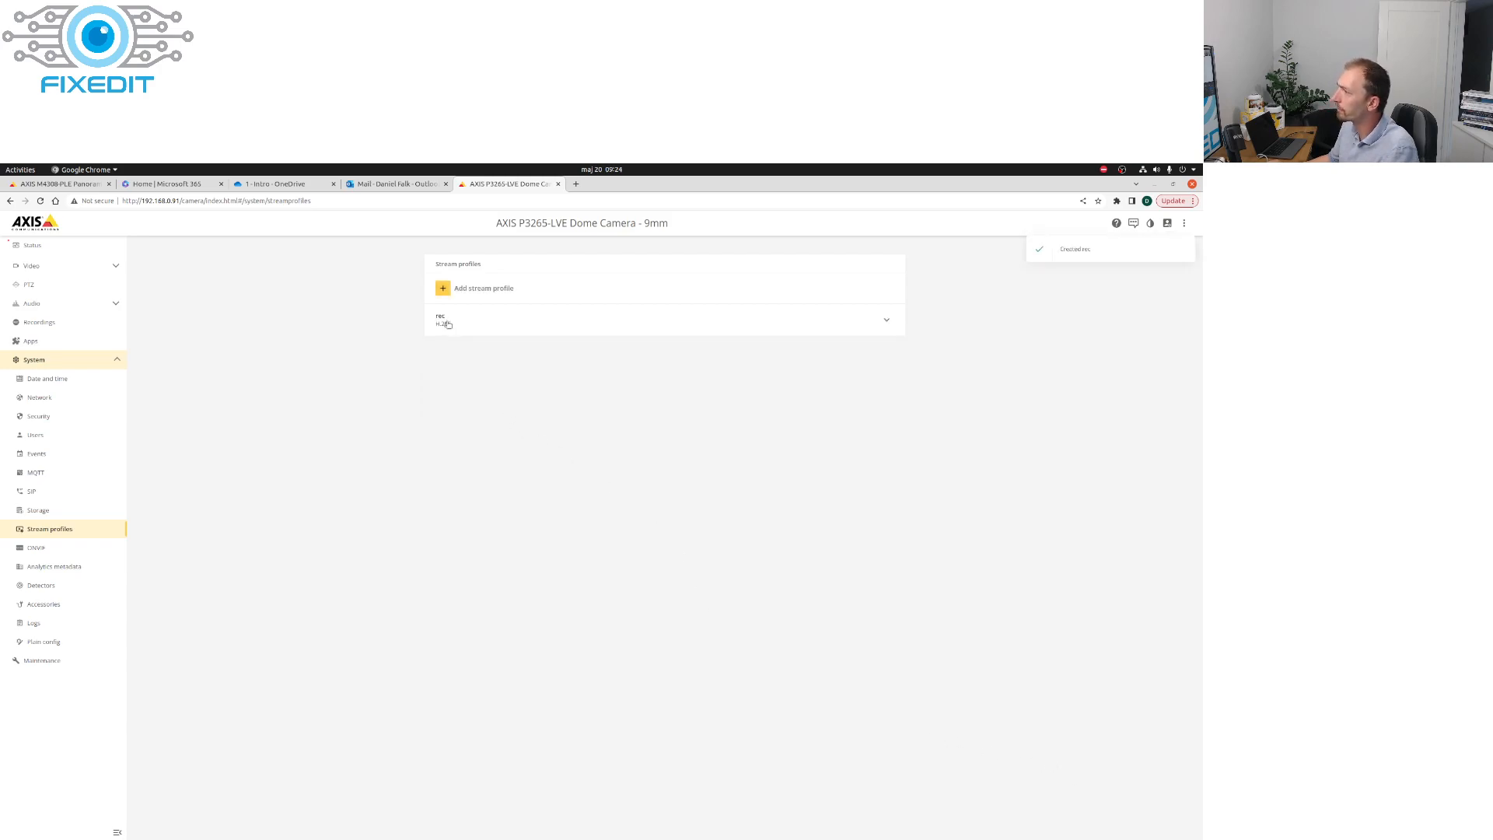
Step: Assign the rec stream profile to SD card 1 recordings and start recording View Area 1
{"action": "left_click", "coordinate": [31, 266]}
{"action": "left_click", "coordinate": [37, 322]}
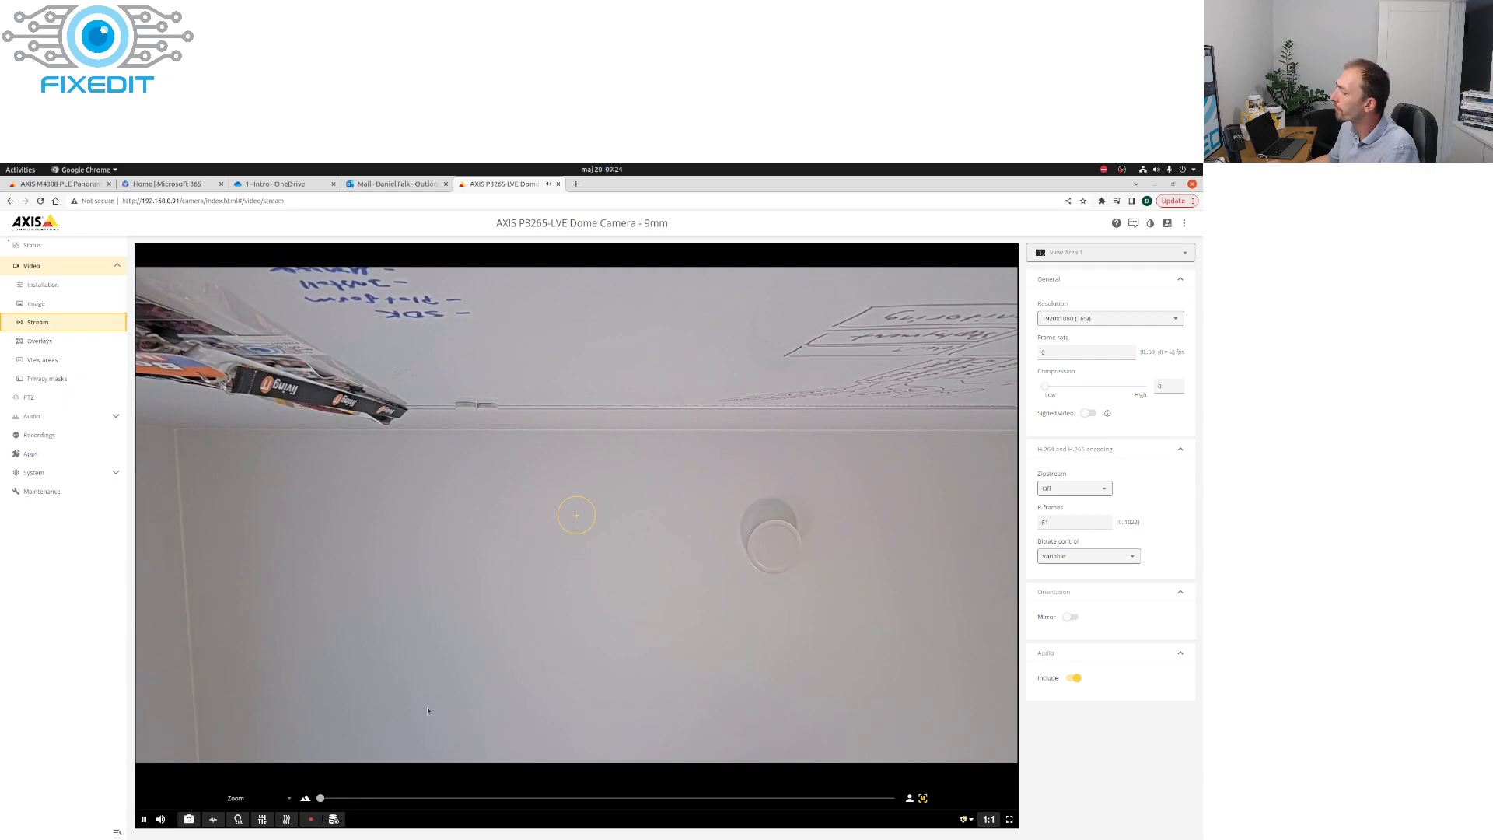
{"action": "left_click", "coordinate": [334, 819]}
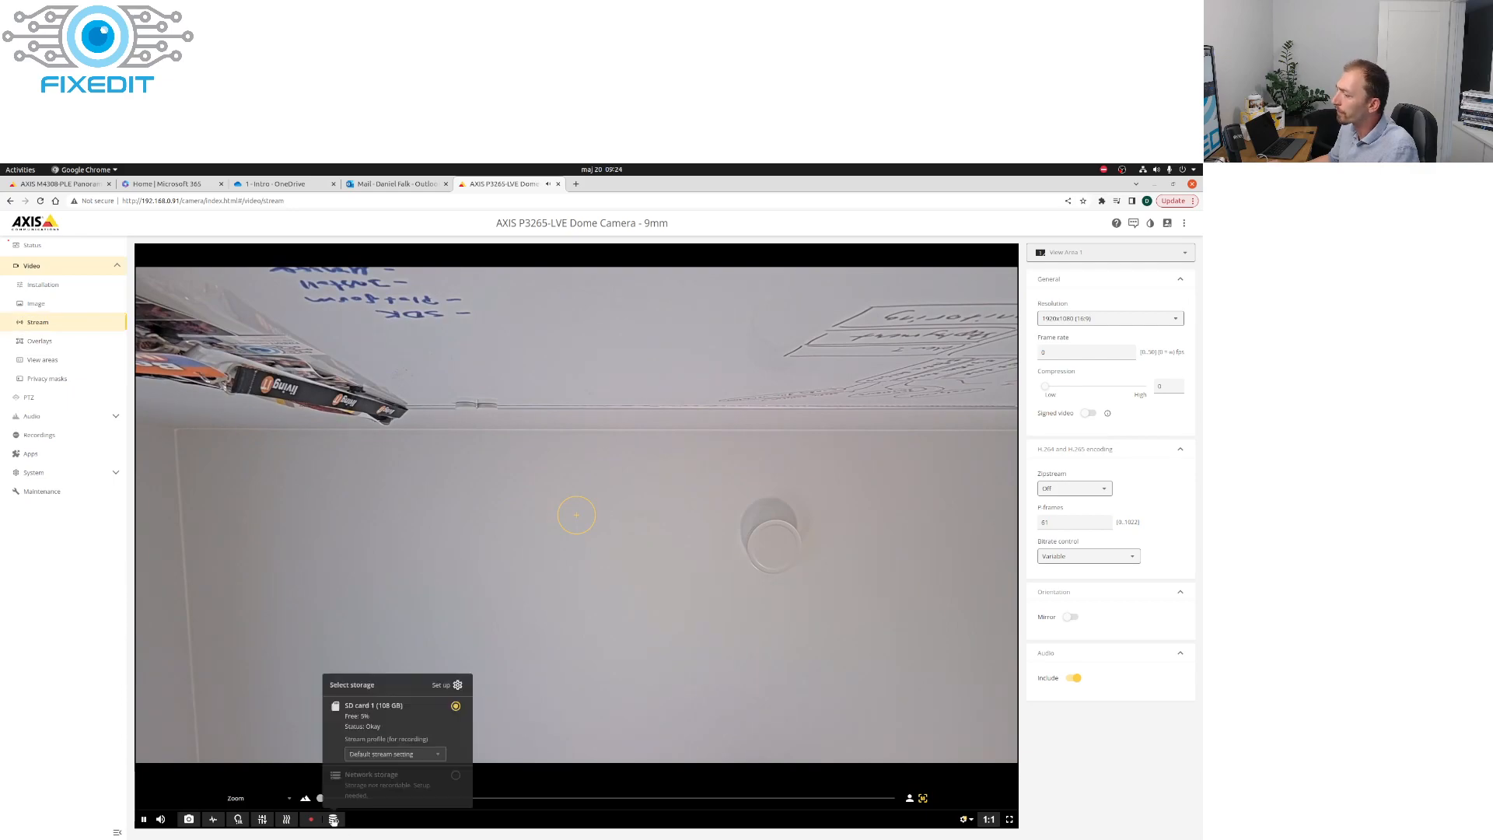
{"action": "left_click", "coordinate": [412, 755]}
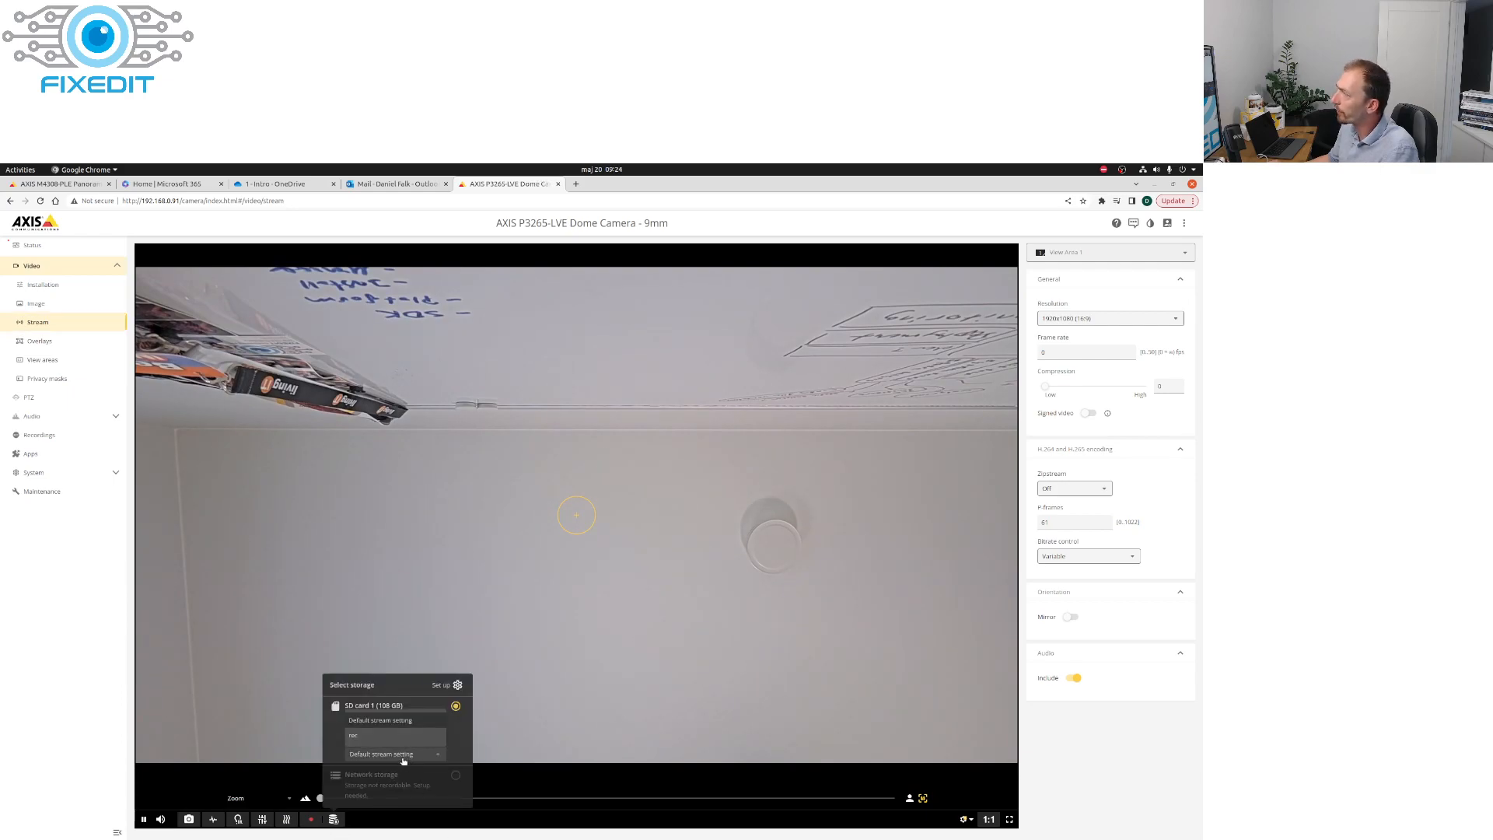
{"action": "left_click", "coordinate": [358, 742]}
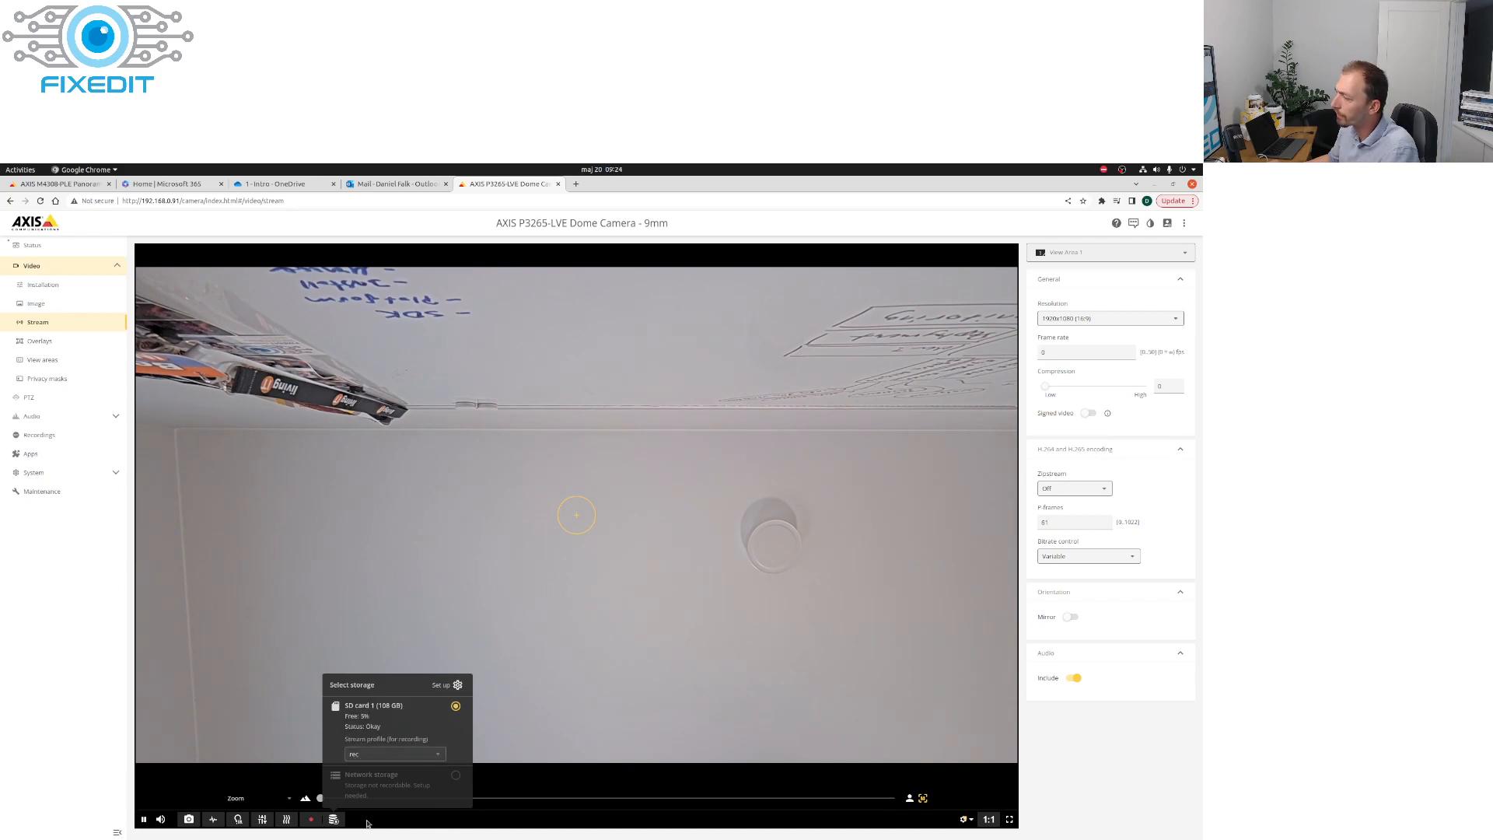
{"action": "left_click", "coordinate": [311, 819]}
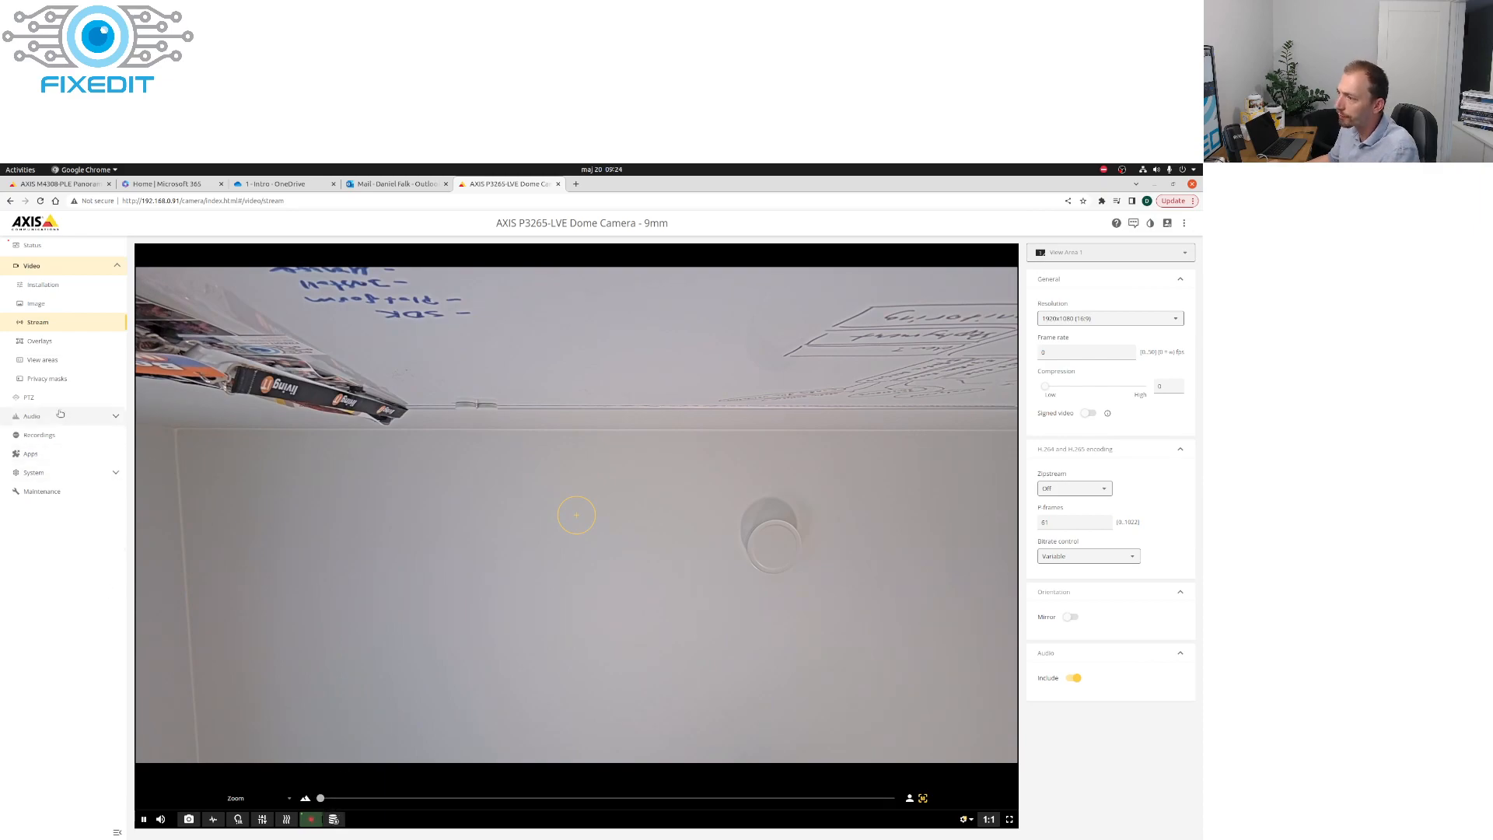
Step: Try playing the ongoing H.265 recording from the recordings list, and play back the newest completed View area 2 recording
{"action": "left_click", "coordinate": [56, 435]}
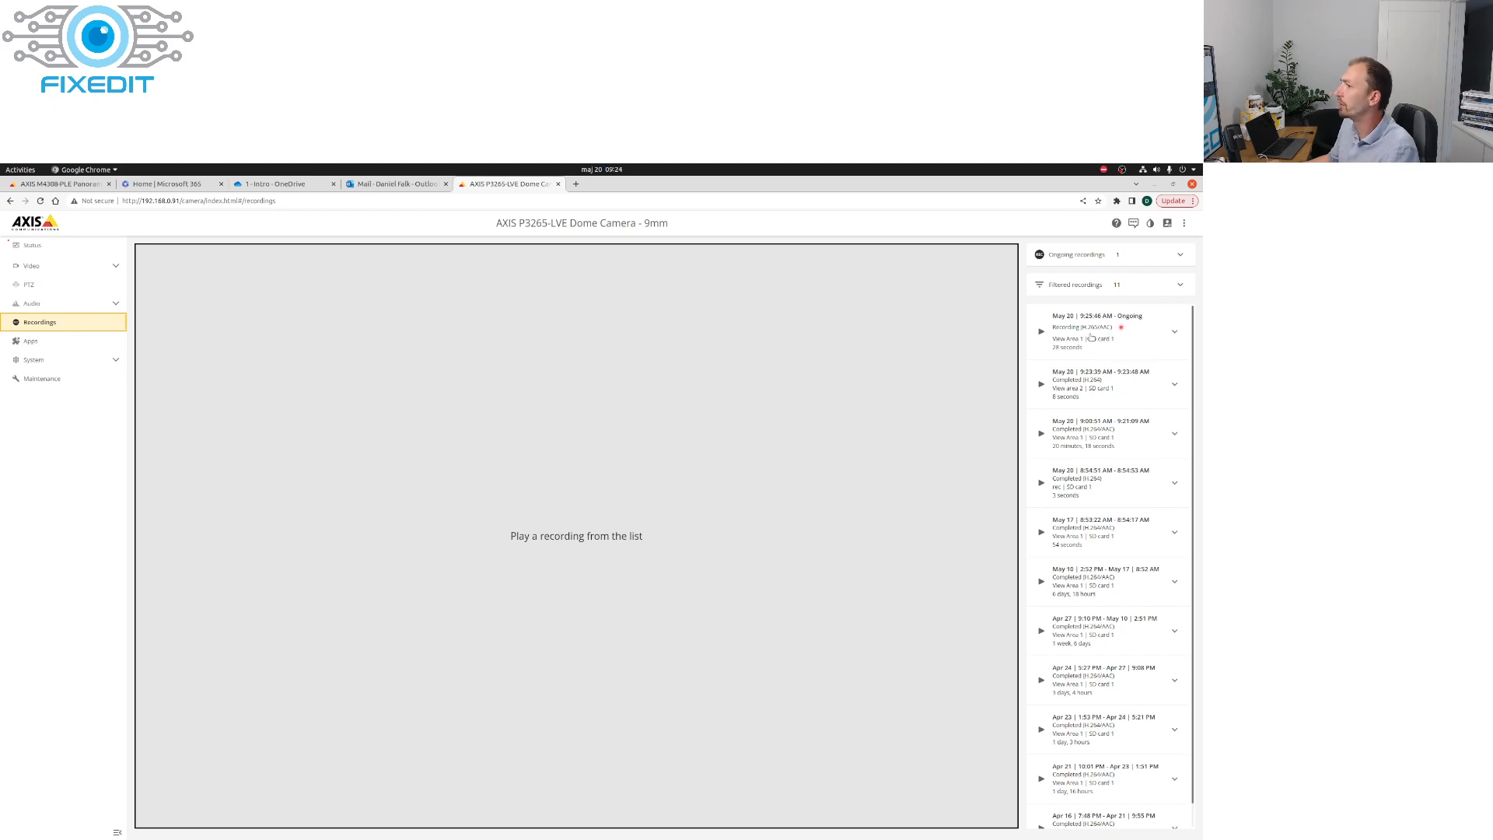
{"action": "left_click", "coordinate": [1045, 331]}
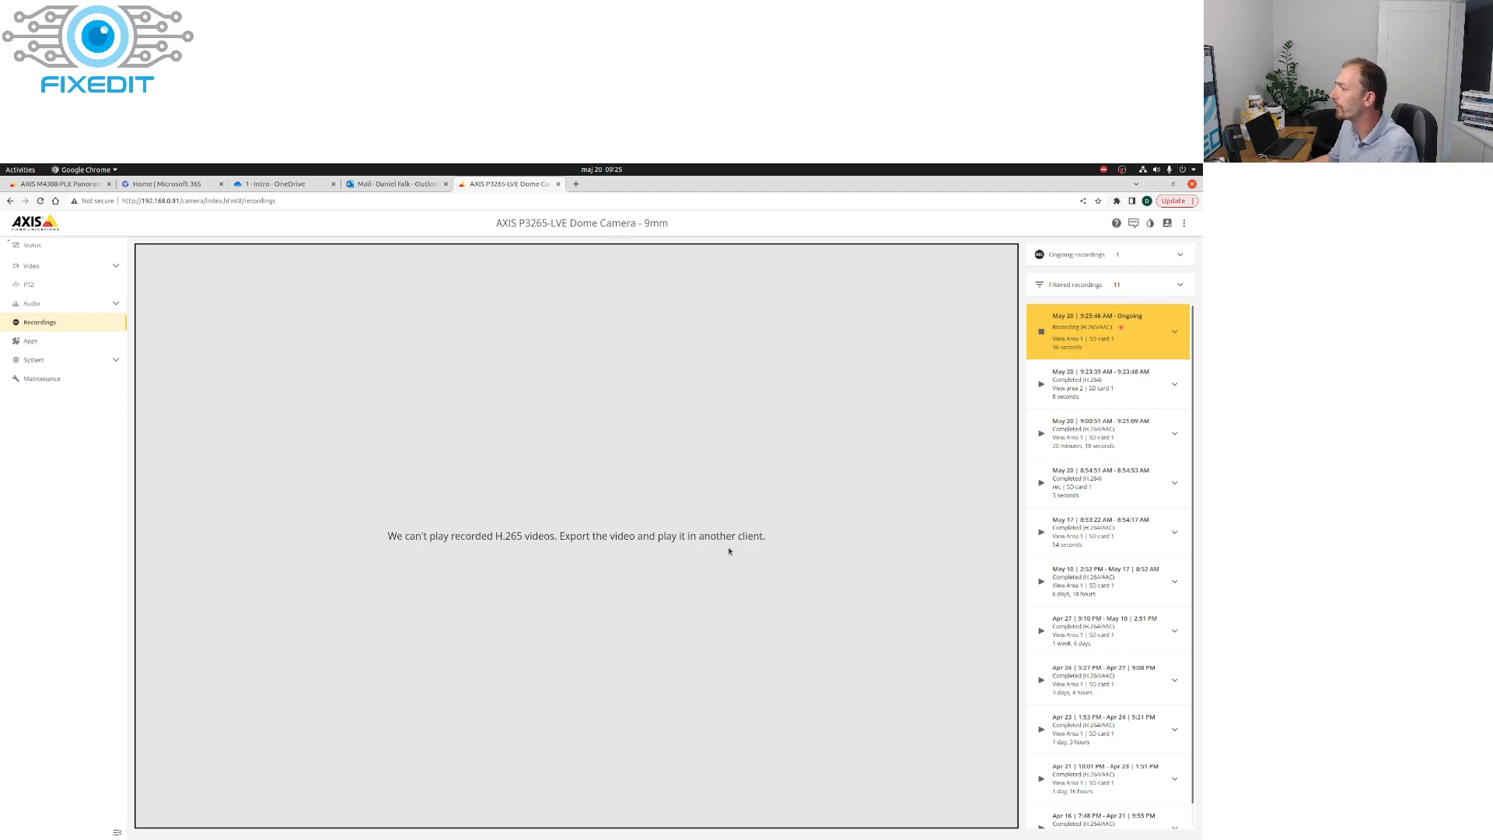
{"action": "left_click", "coordinate": [1042, 384]}
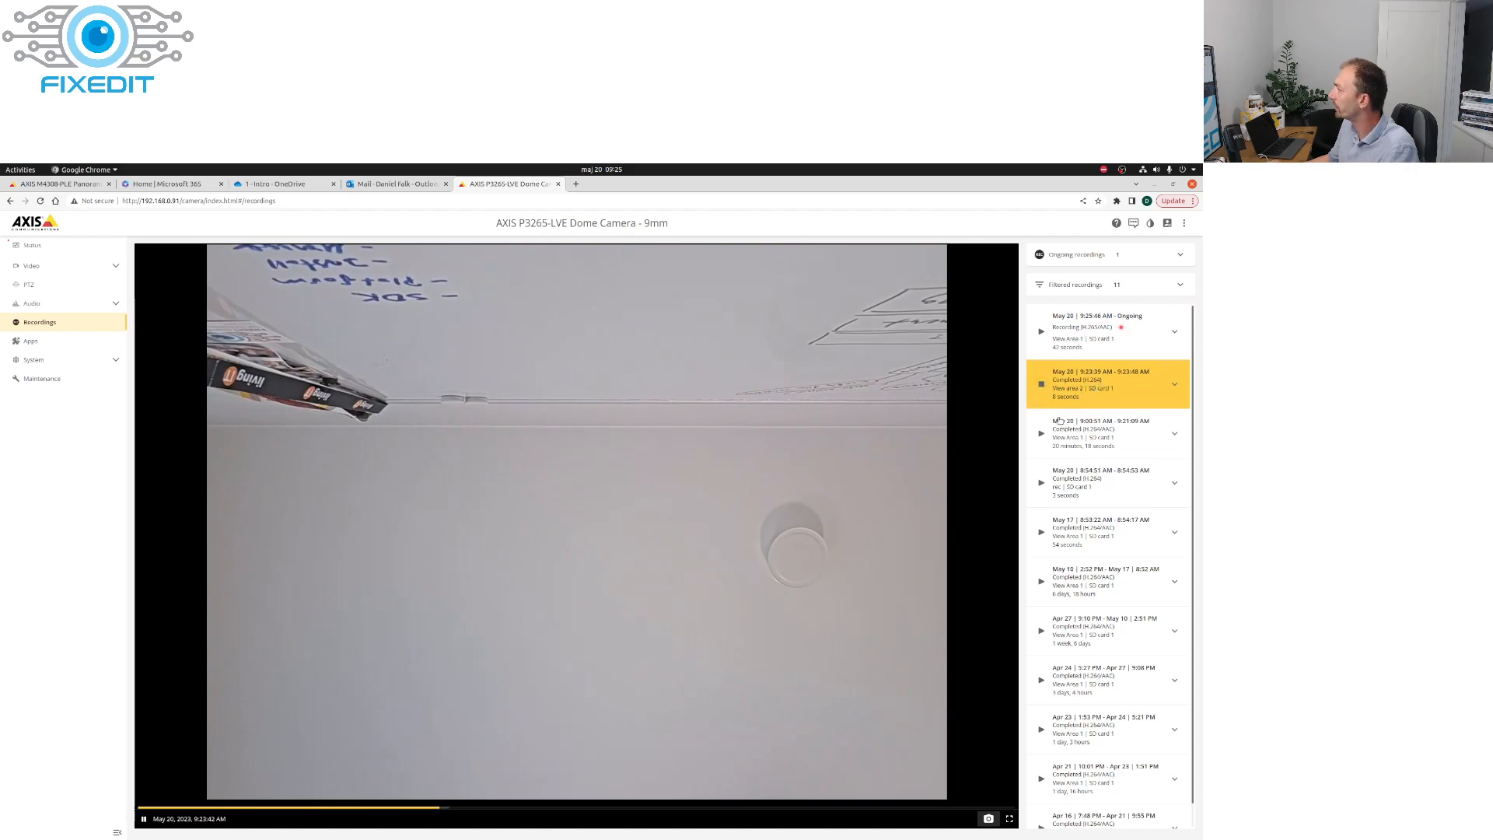
{"action": "left_click", "coordinate": [1042, 384]}
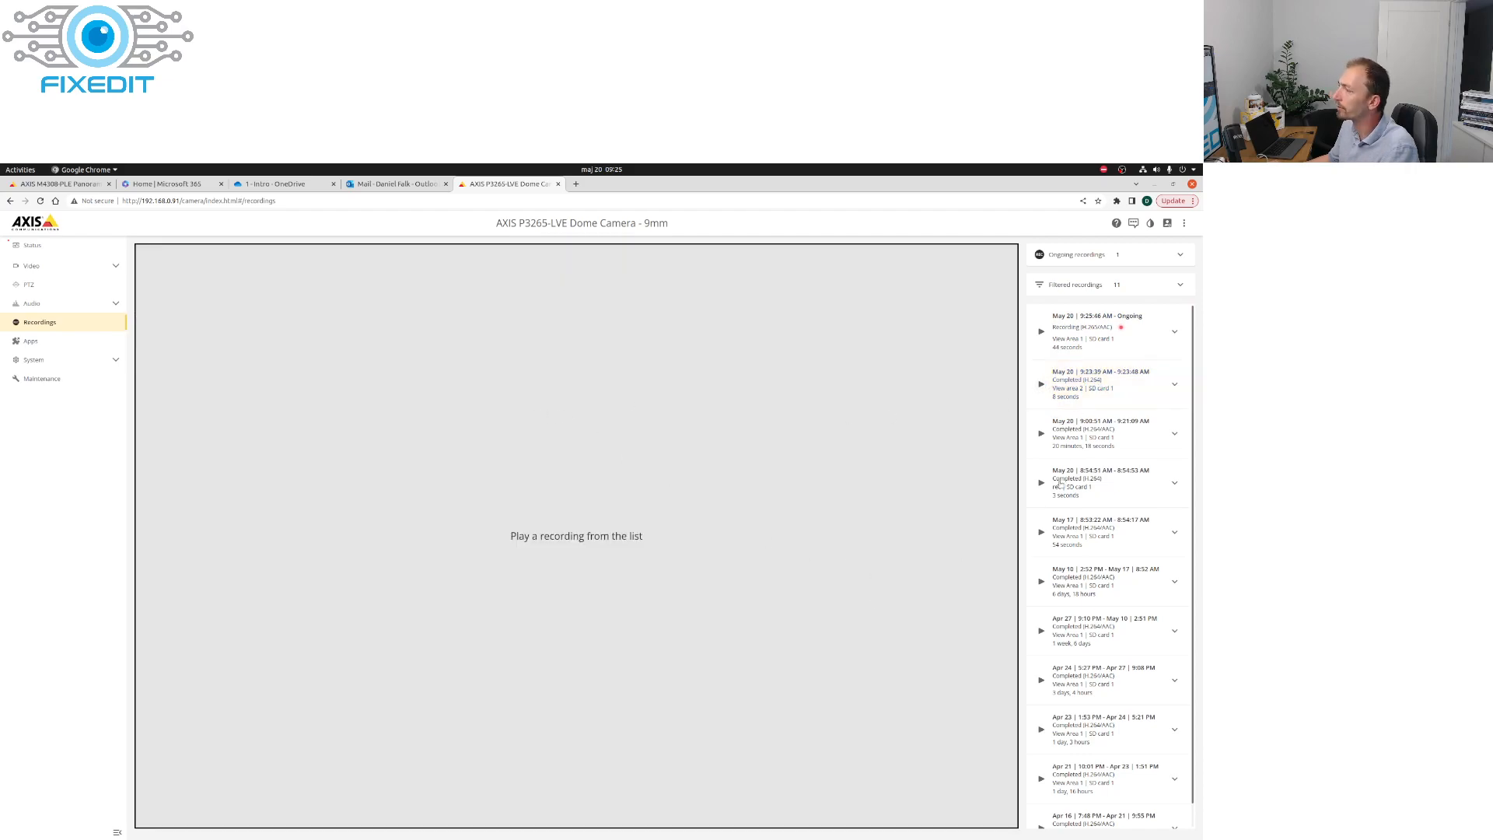
Step: Export the ongoing View Area 1 recording with its default range, and play the downloaded .mkv file in VLC before closing the player
{"action": "left_click", "coordinate": [1104, 328]}
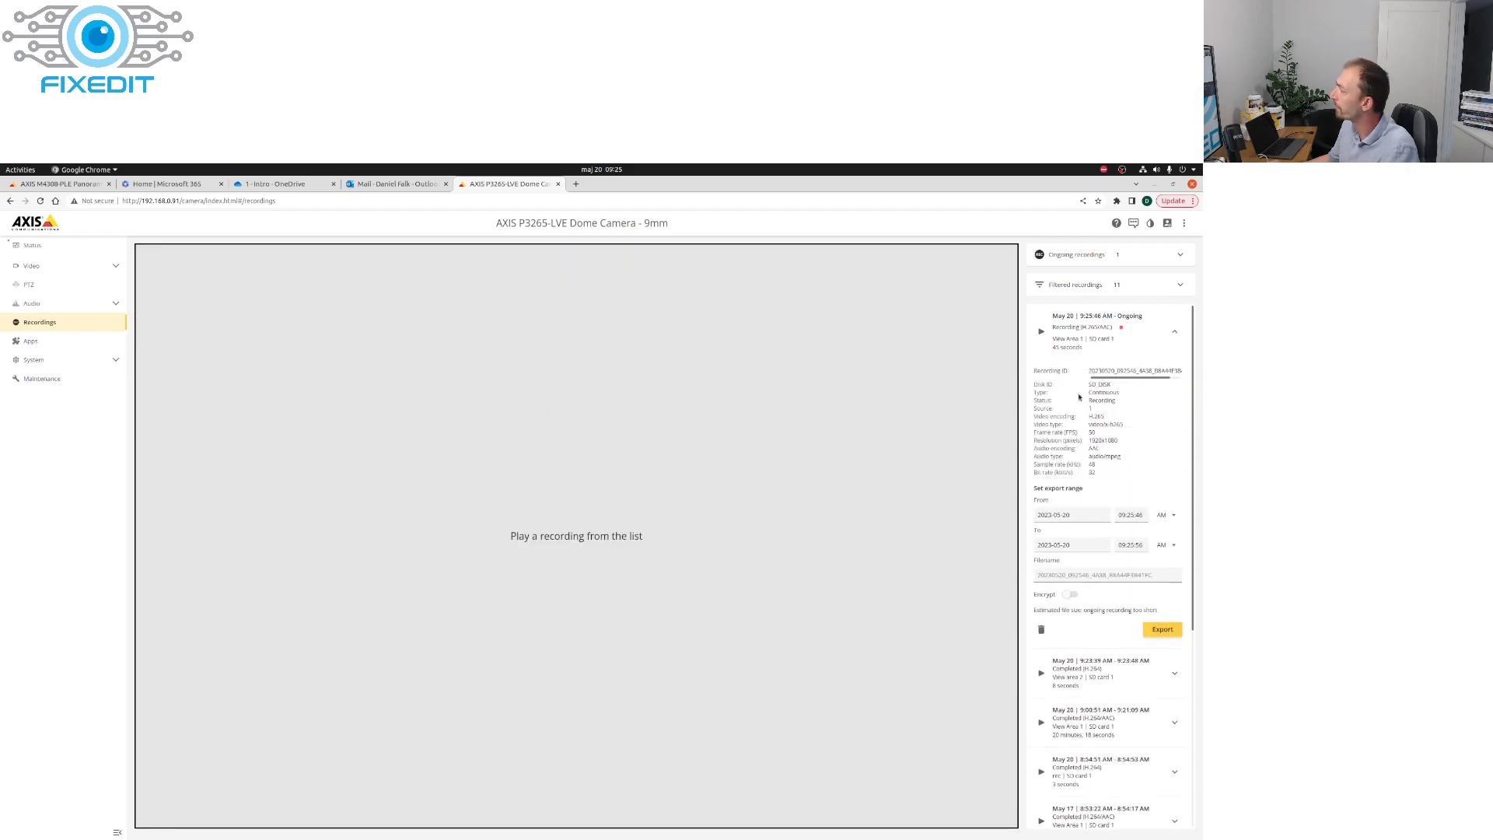
{"action": "left_click", "coordinate": [1164, 630]}
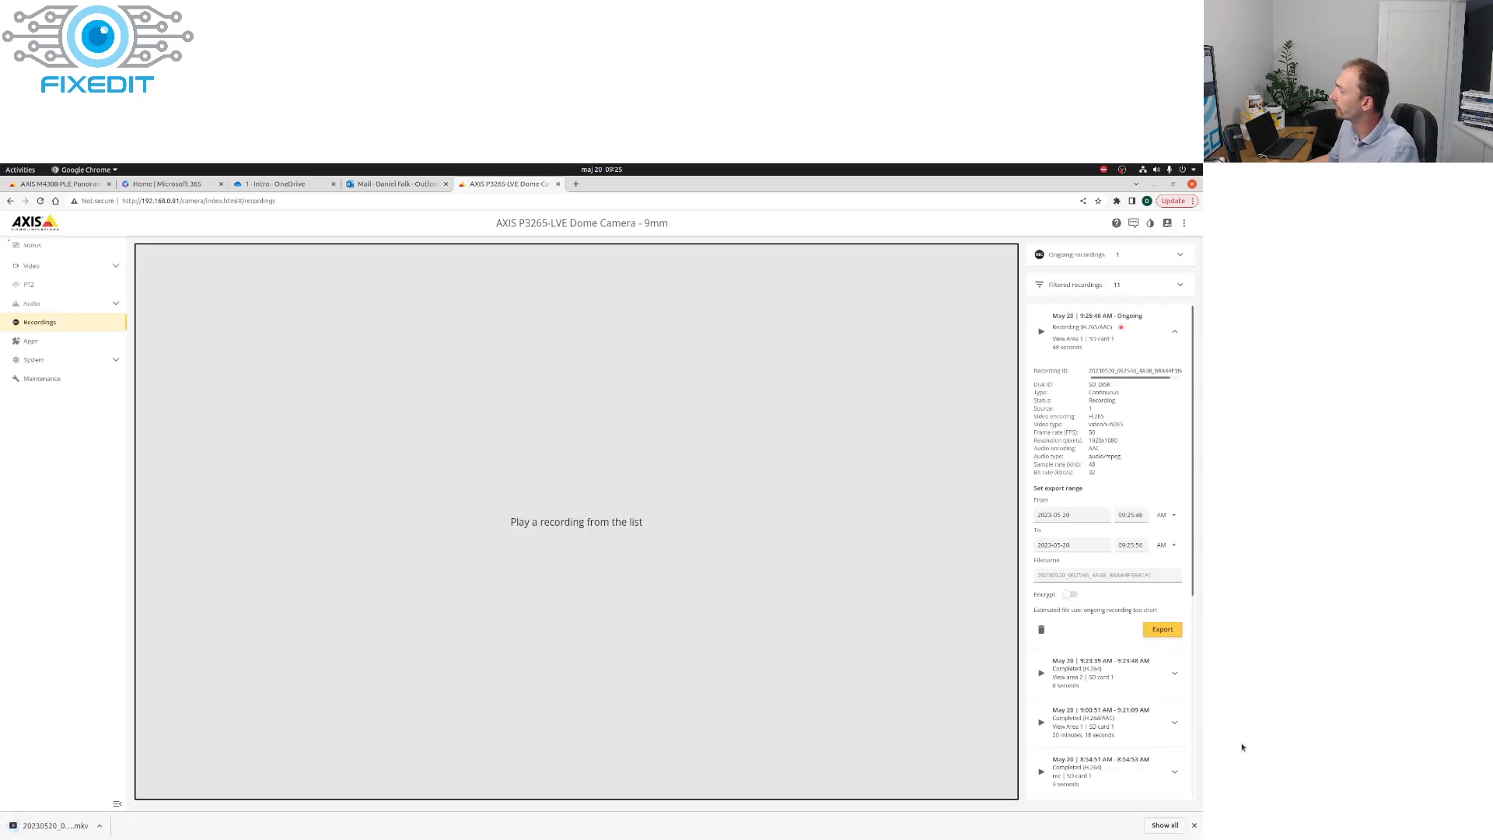
{"action": "left_click", "coordinate": [65, 826]}
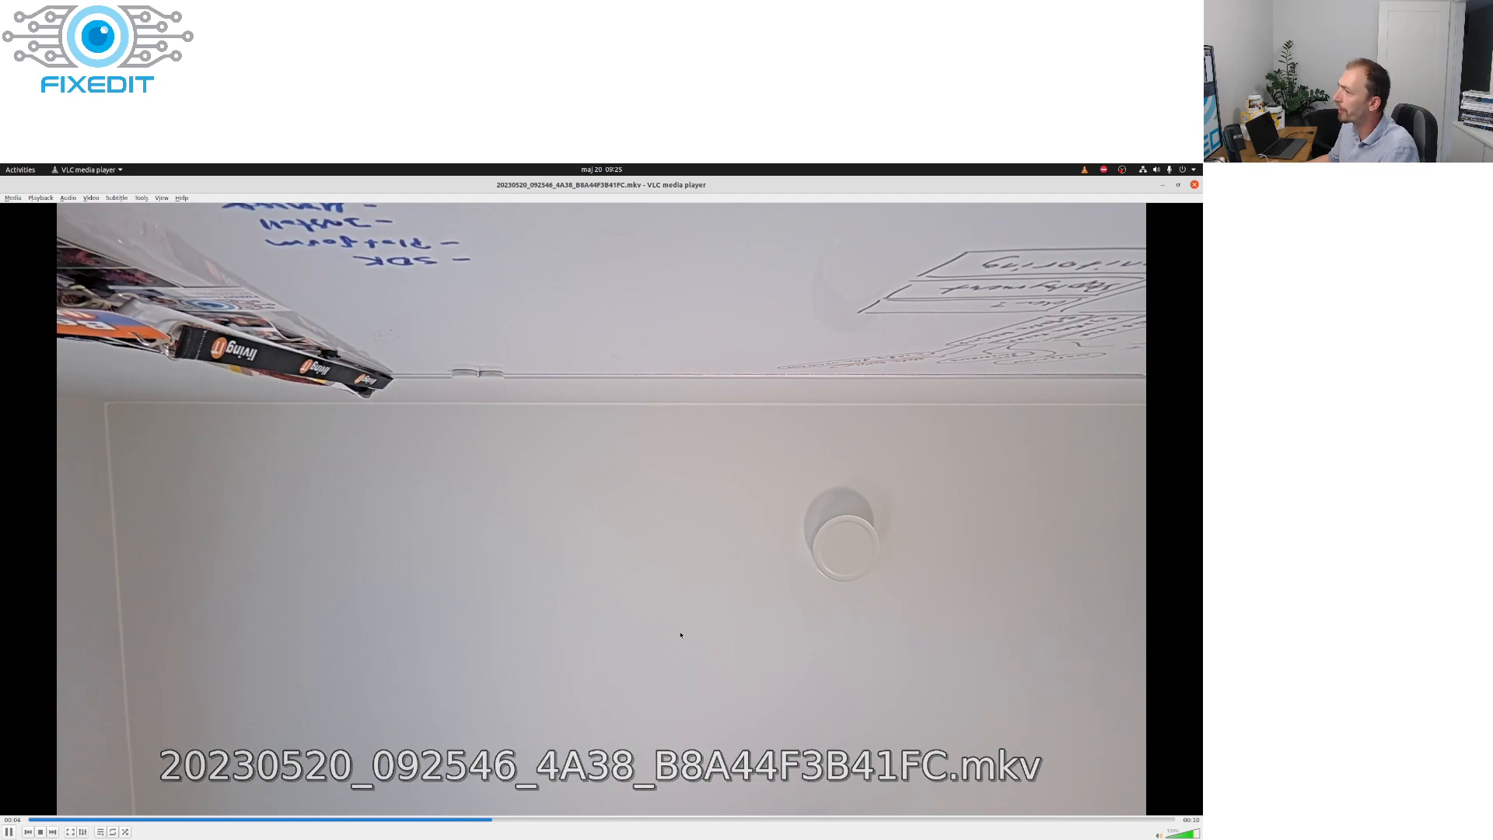
{"action": "left_click", "coordinate": [1194, 185]}
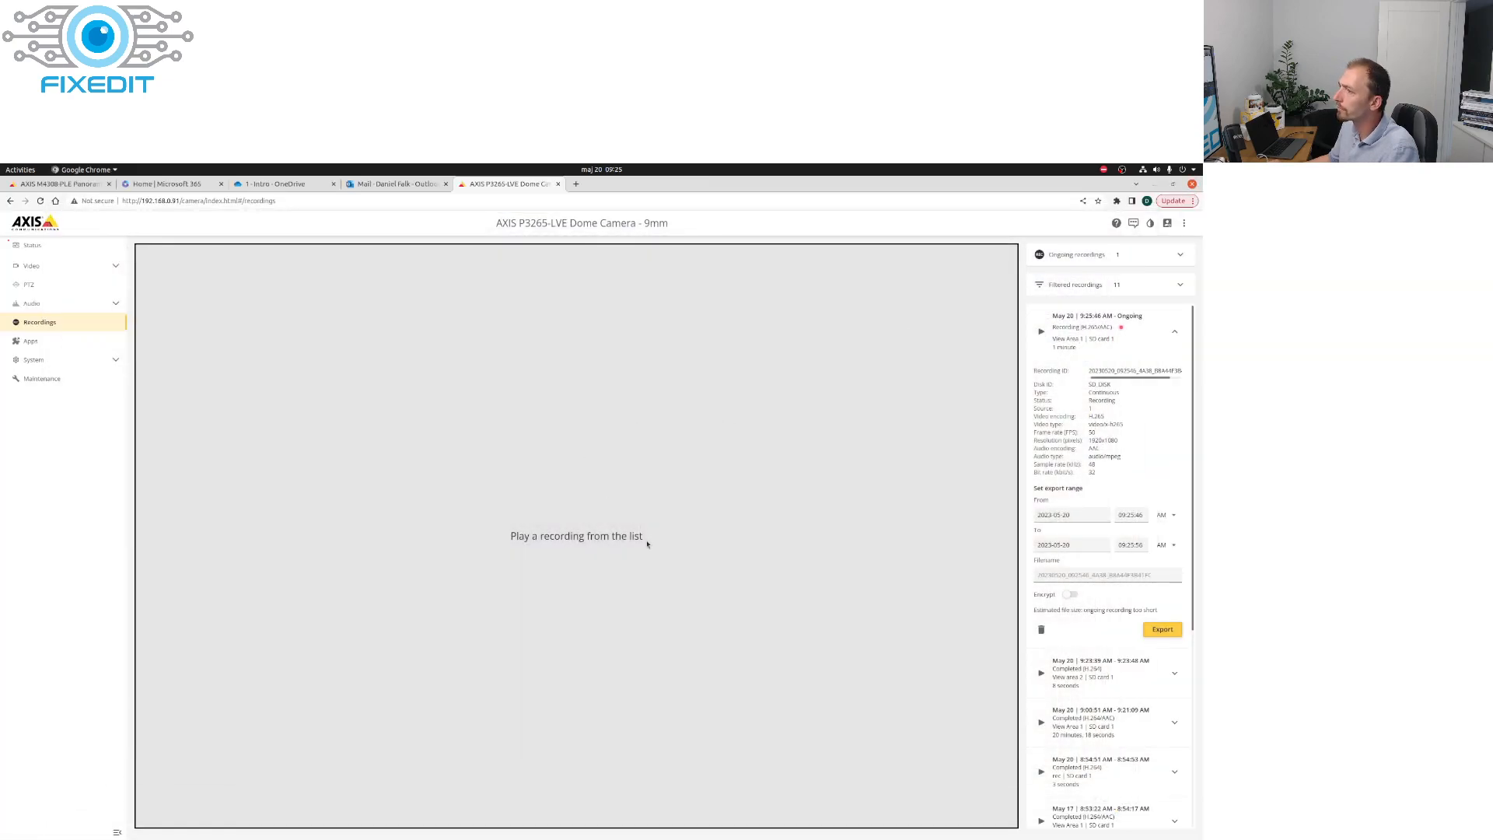